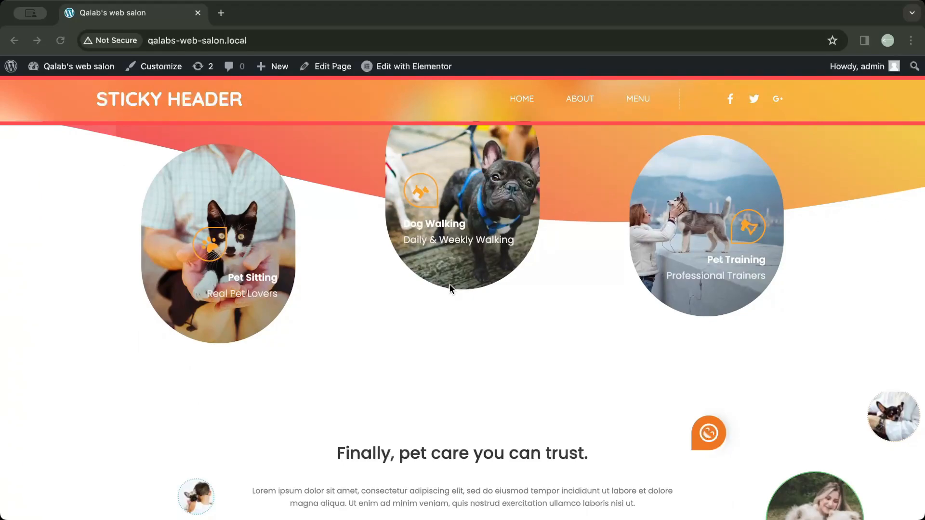
{"action": "scroll", "coordinate": [449, 285], "scroll_direction": "down", "scroll_amount": 5}
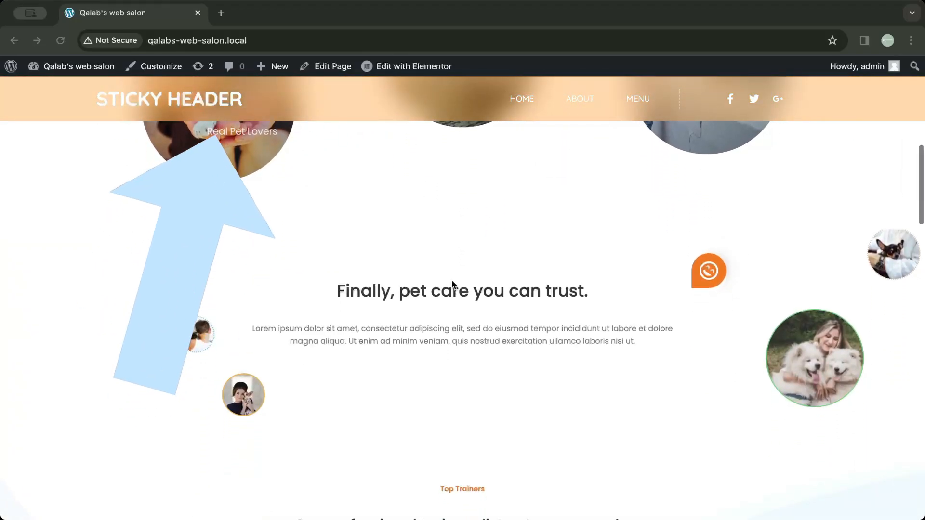
{"action": "scroll", "coordinate": [452, 283], "scroll_direction": "down", "scroll_amount": 1}
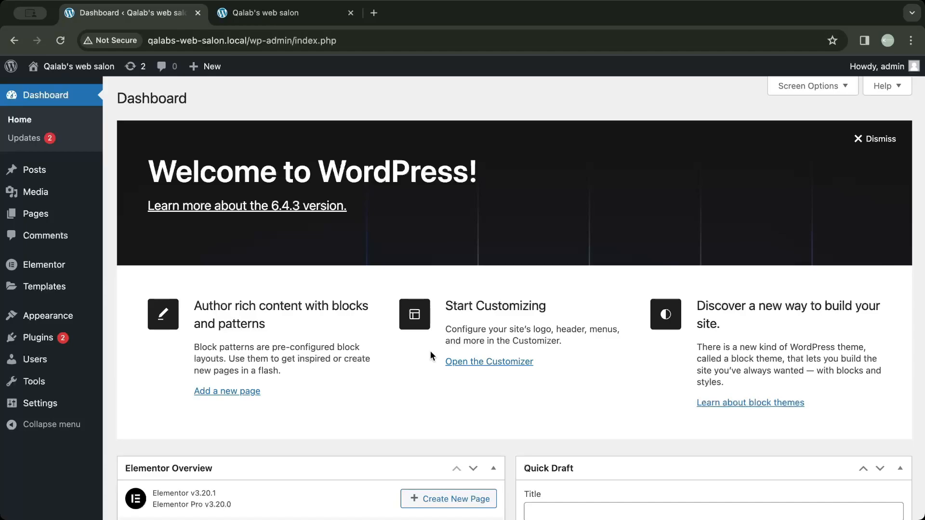
Create a new header template in the Theme Builder and paste the copied header section into it
{"action": "mouse_move", "coordinate": [68, 287]}
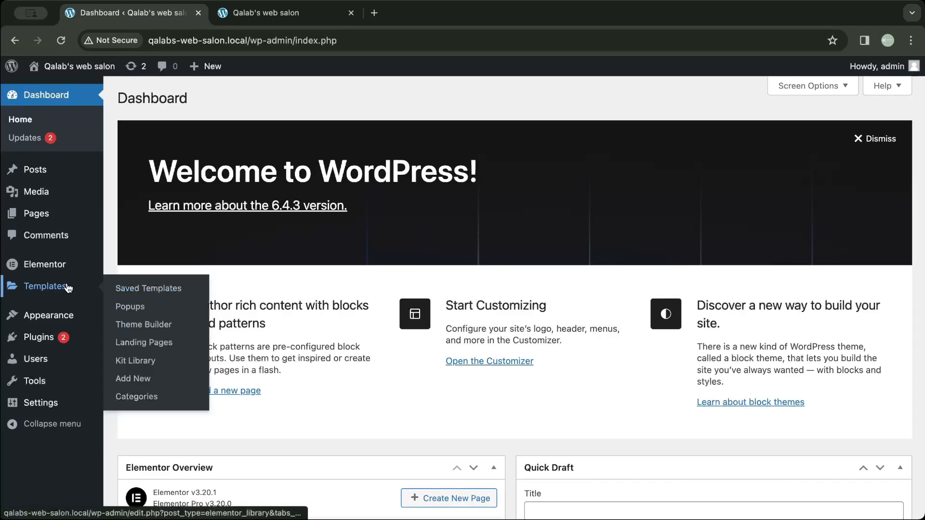
{"action": "left_click", "coordinate": [144, 325]}
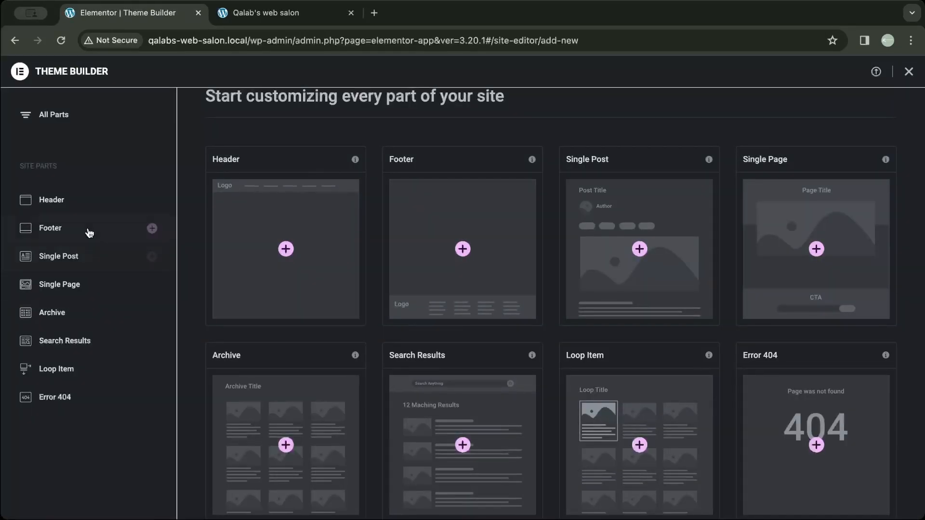
{"action": "left_click", "coordinate": [66, 204]}
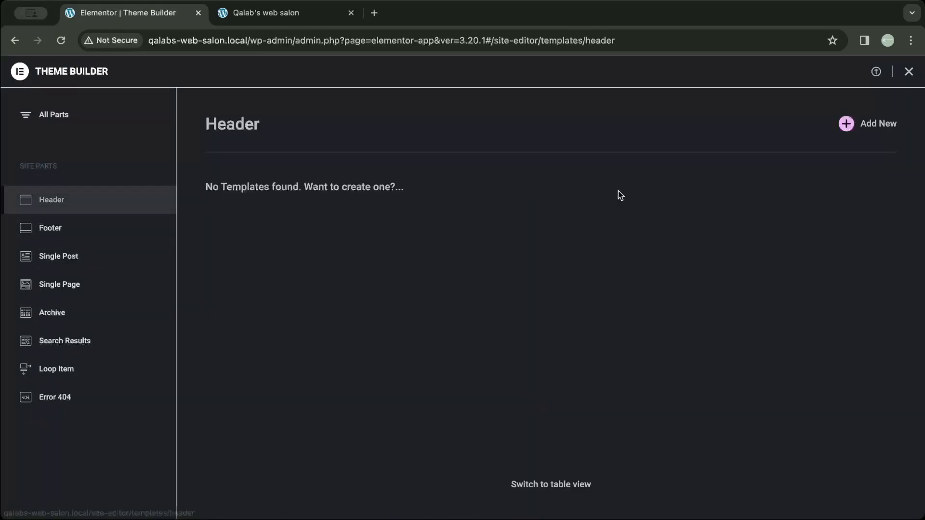
{"action": "left_click", "coordinate": [877, 132]}
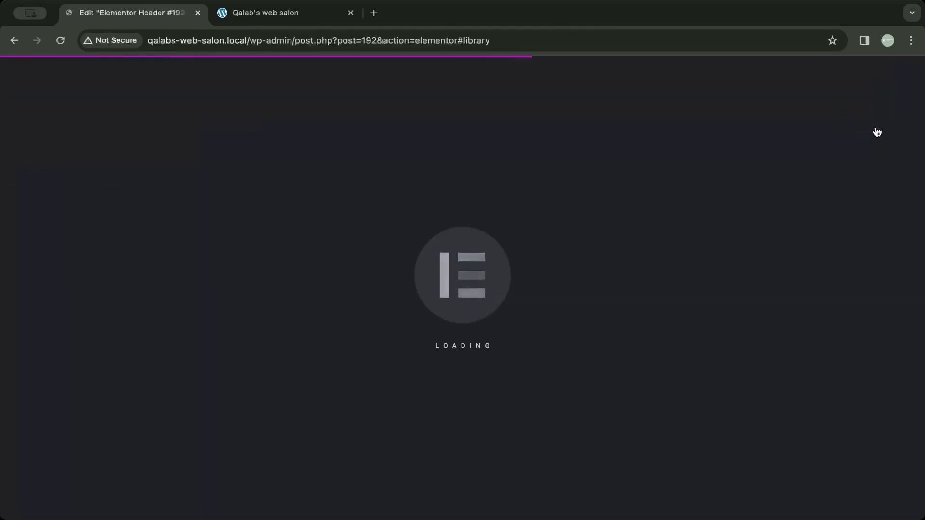
{"action": "left_click", "coordinate": [833, 91]}
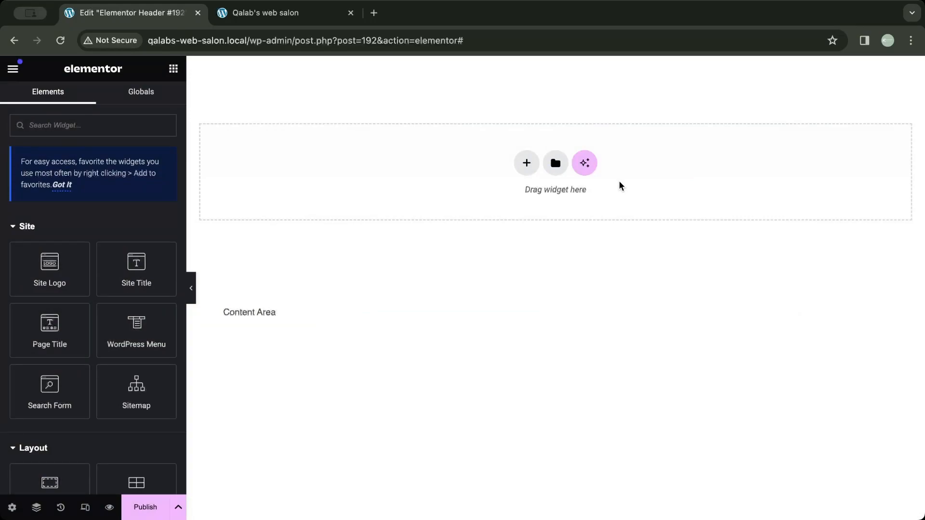
{"action": "right_click", "coordinate": [619, 186]}
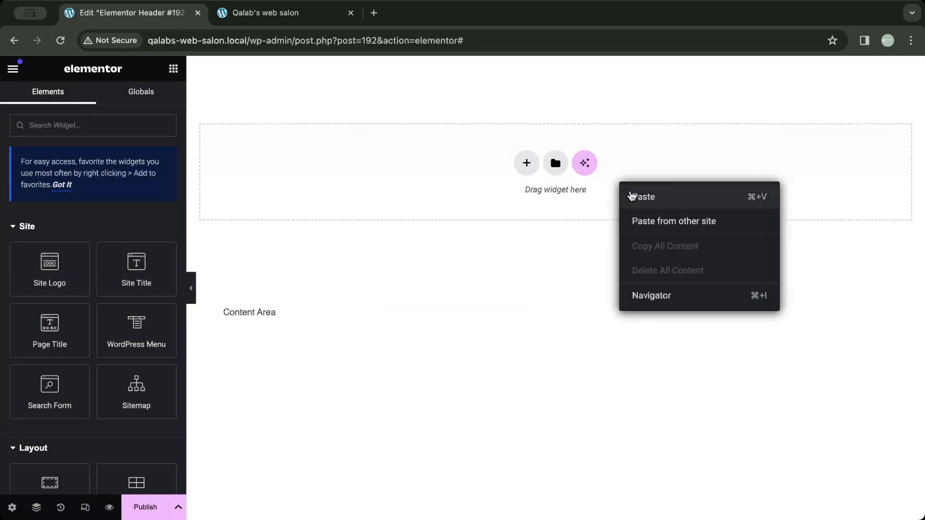
{"action": "left_click", "coordinate": [631, 195]}
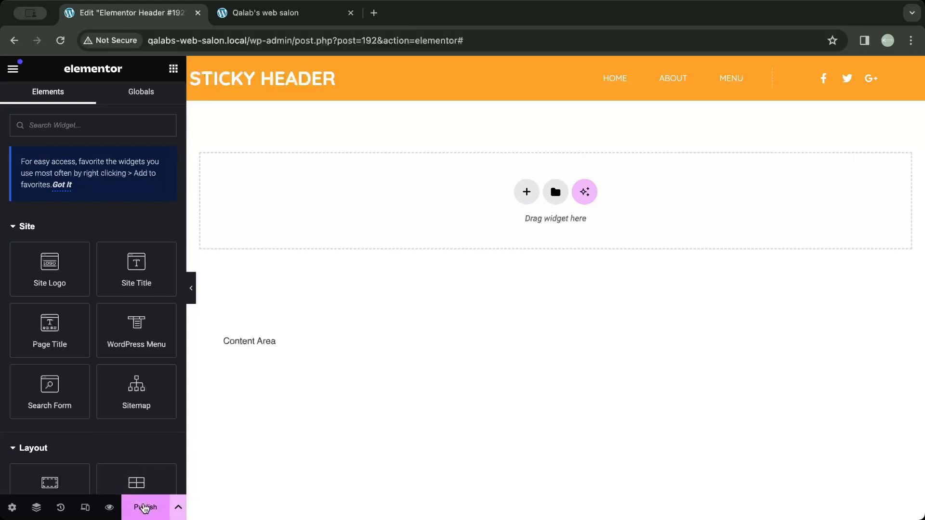
Publish the header template with the display condition Include Entire Site, and reload the live home page to check it
{"action": "left_click", "coordinate": [144, 507]}
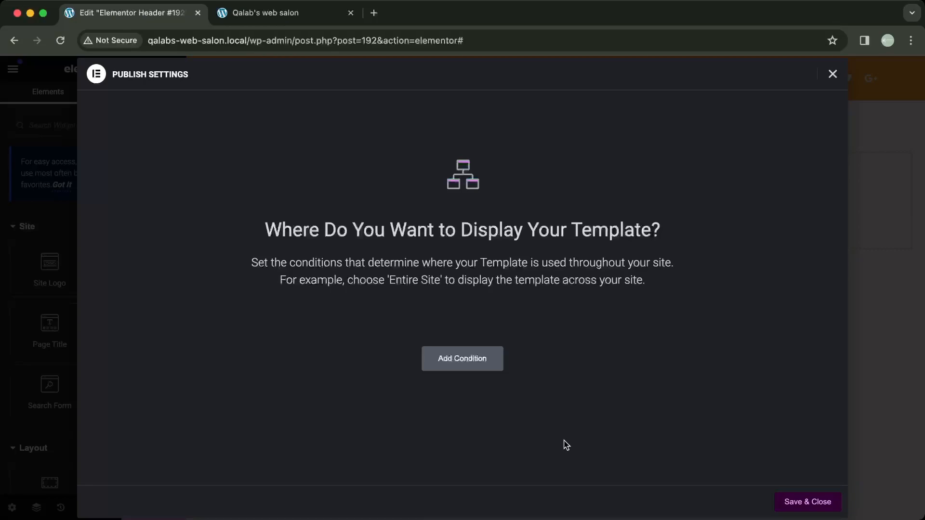
{"action": "left_click", "coordinate": [488, 368]}
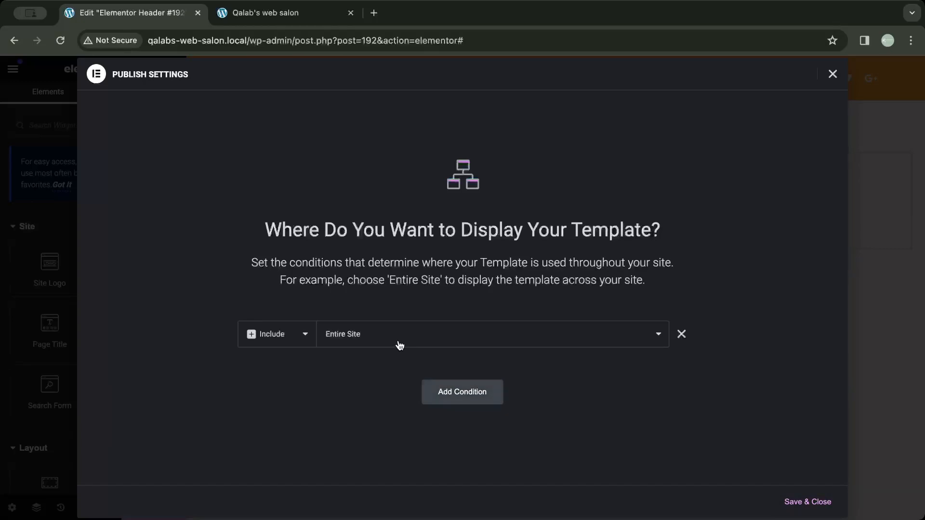
{"action": "left_click", "coordinate": [802, 505]}
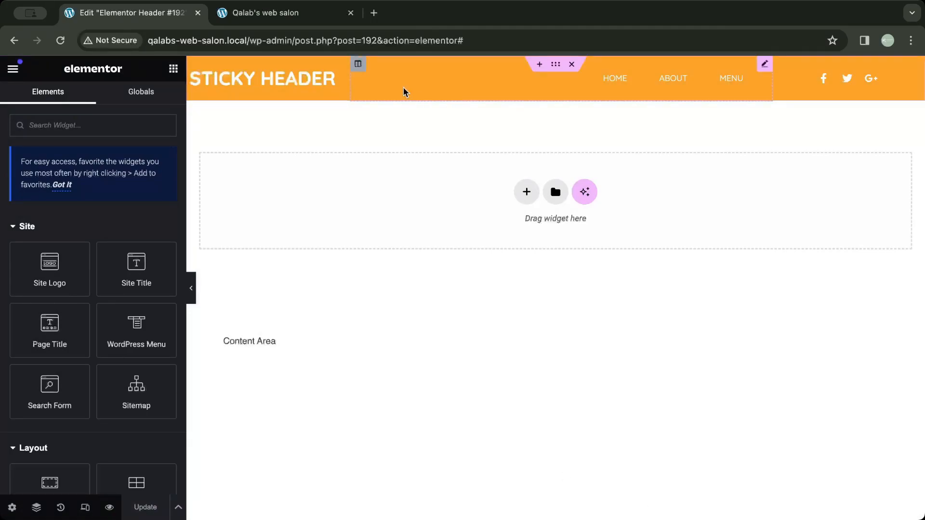
{"action": "left_click", "coordinate": [323, 14]}
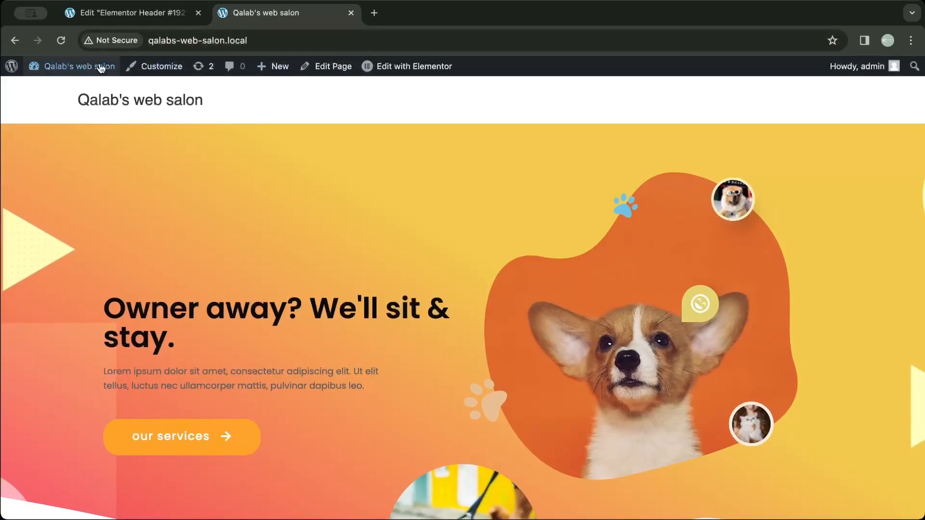
{"action": "left_click", "coordinate": [62, 42]}
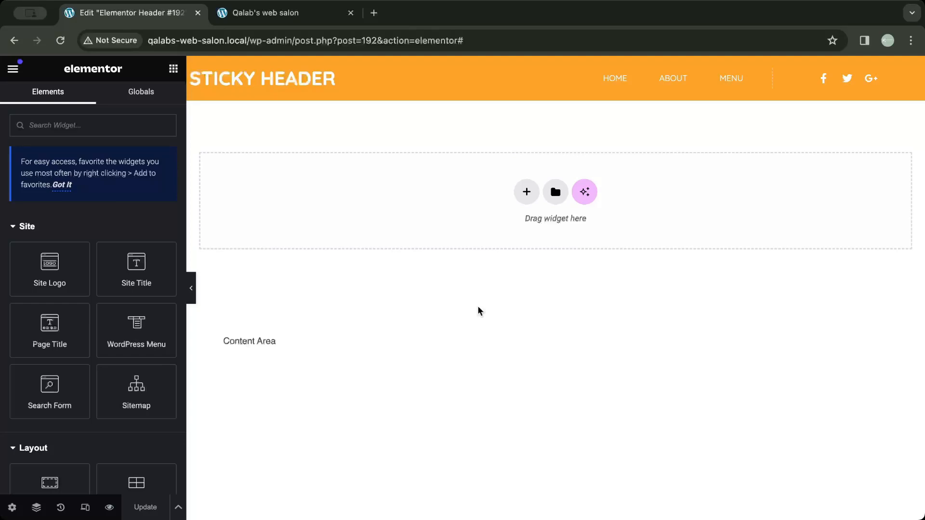
Select the header section through the Navigator, set its Sticky motion effect to Top, and update the template
{"action": "left_click", "coordinate": [555, 64]}
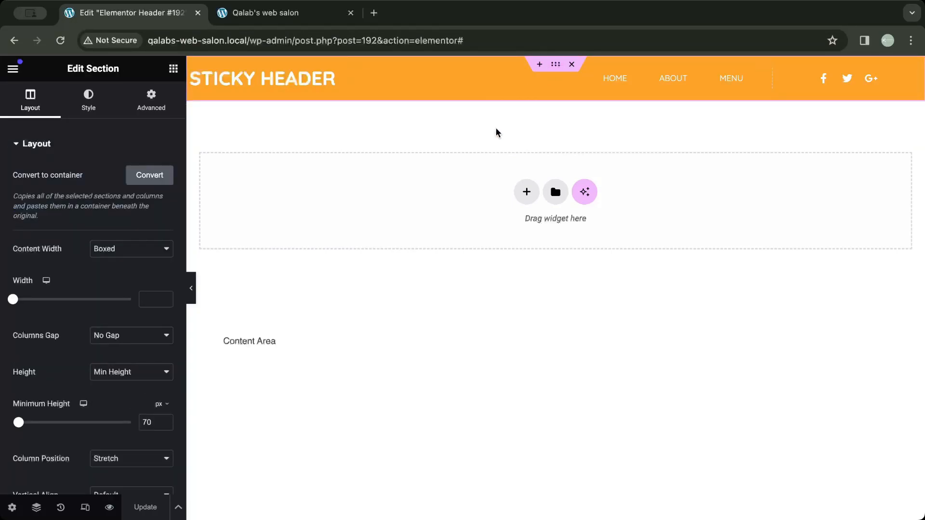
{"action": "right_click", "coordinate": [436, 184]}
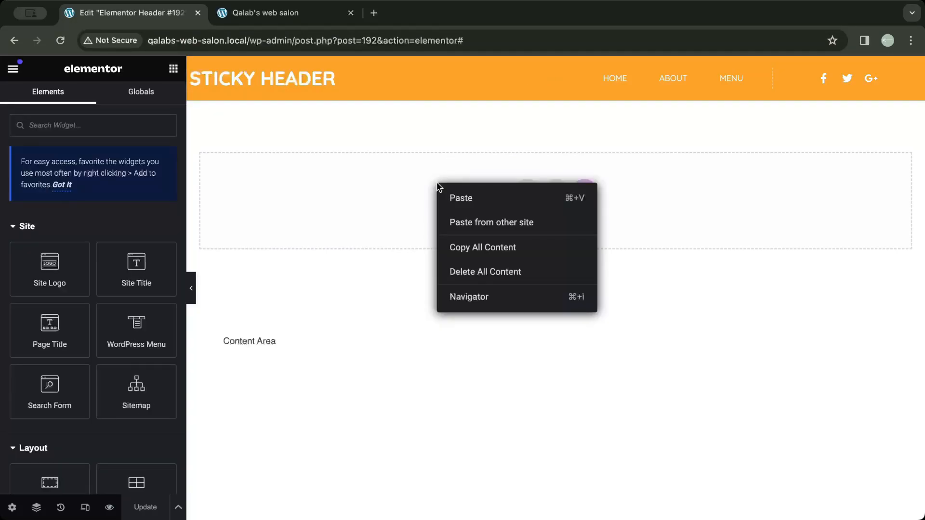
{"action": "left_click", "coordinate": [480, 297]}
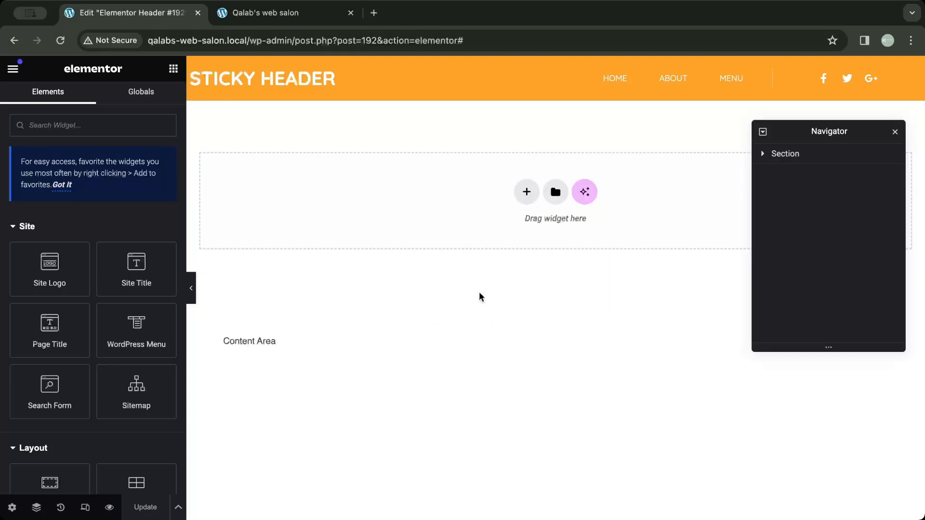
{"action": "left_click", "coordinate": [793, 158]}
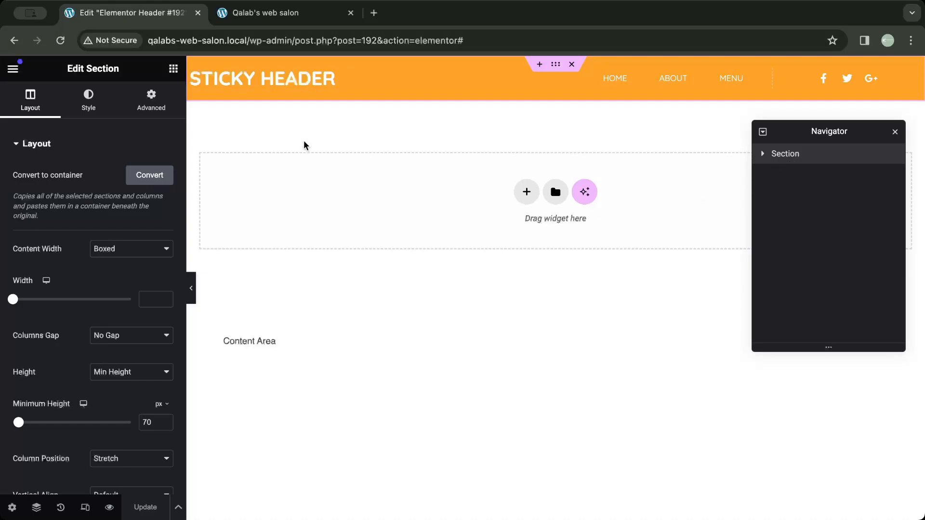
{"action": "left_click", "coordinate": [137, 102]}
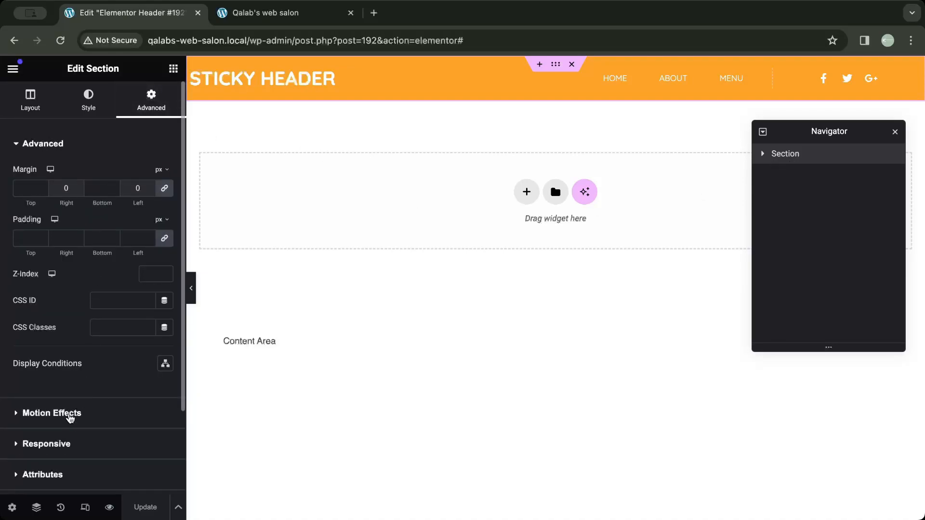
{"action": "left_click", "coordinate": [70, 414]}
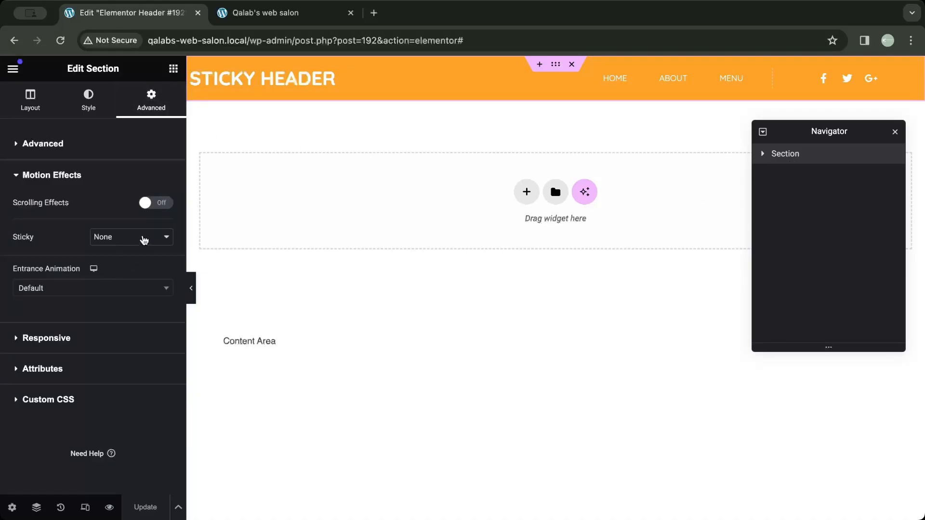
{"action": "left_click", "coordinate": [134, 254]}
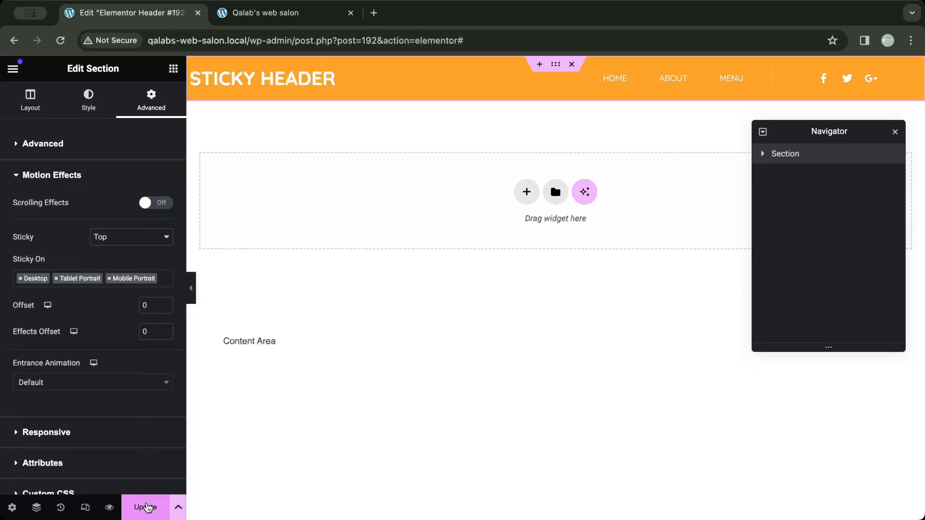
{"action": "left_click", "coordinate": [146, 507]}
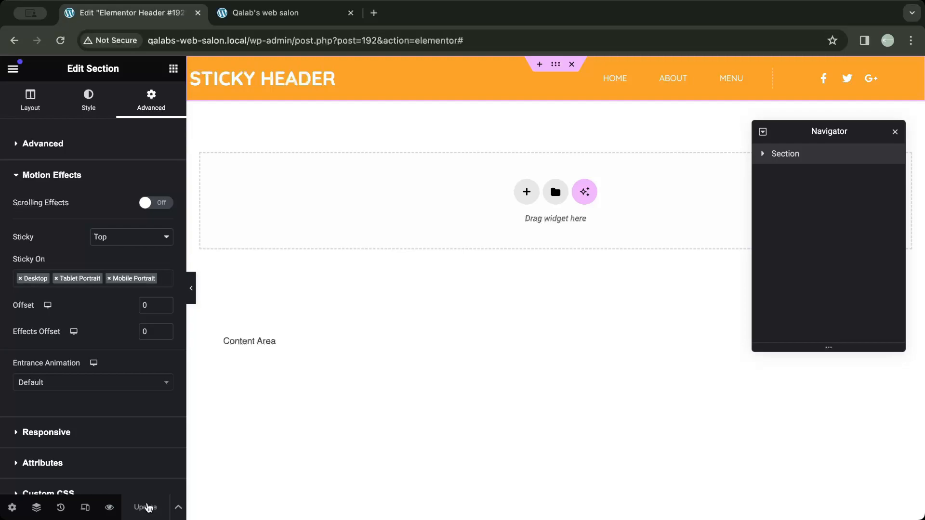
{"action": "scroll", "coordinate": [387, 376], "scroll_direction": "down", "scroll_amount": 5}
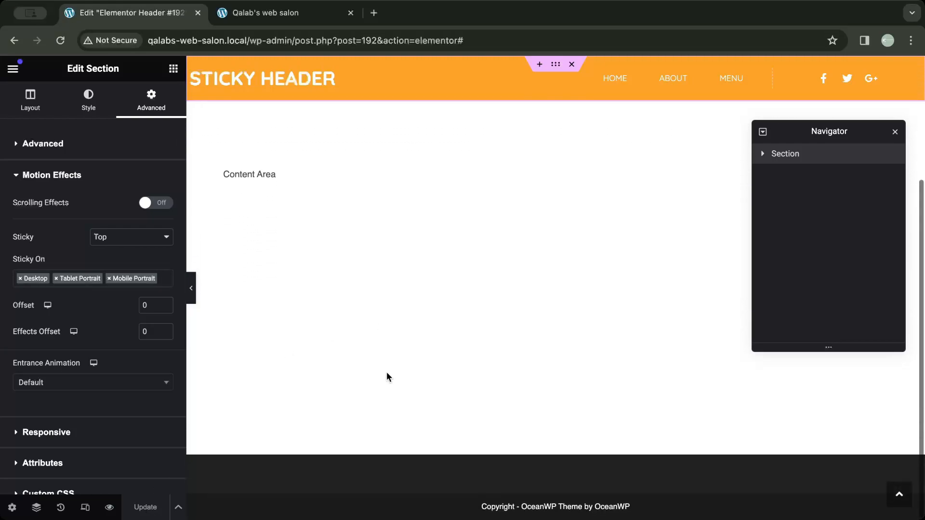
Reload the live home page and check how the header behaves while scrolling down
{"action": "left_click", "coordinate": [265, 14]}
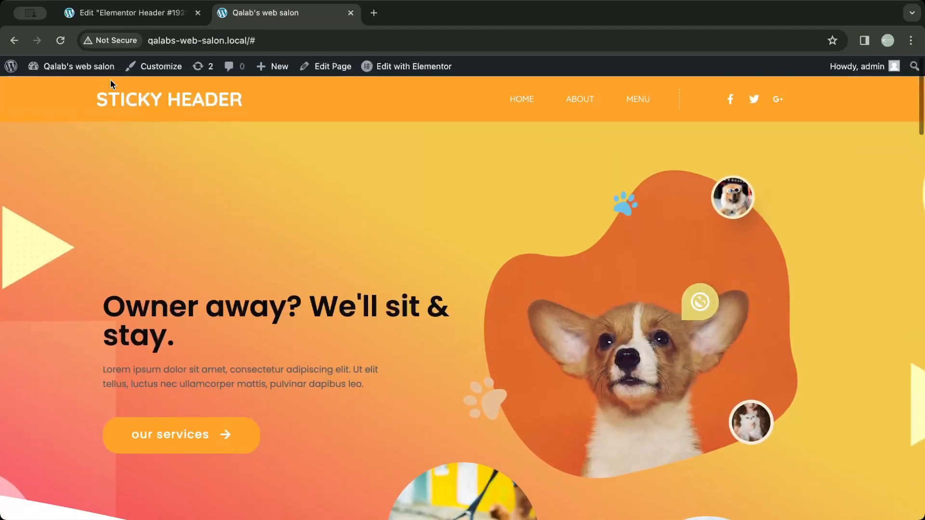
{"action": "left_click", "coordinate": [60, 40]}
{"action": "mouse_move", "coordinate": [76, 108]}
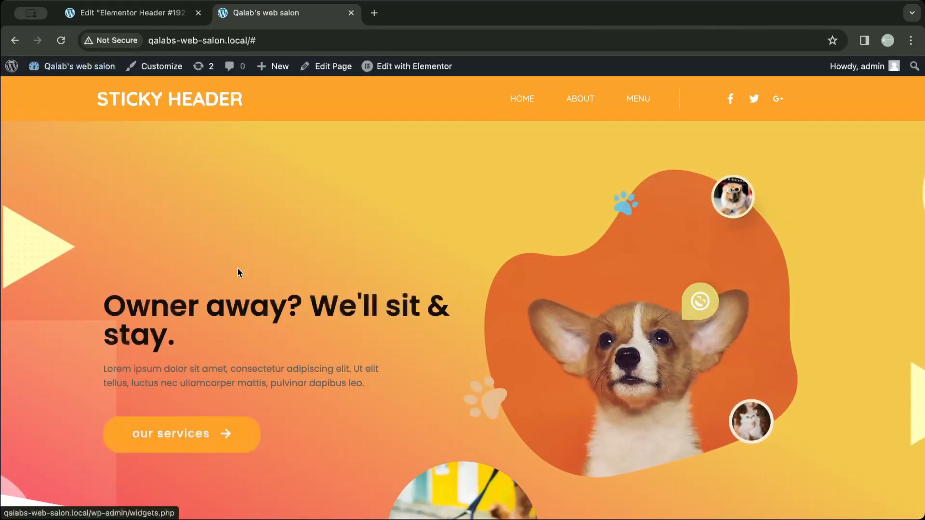
{"action": "scroll", "coordinate": [237, 267], "scroll_direction": "down", "scroll_amount": 5}
{"action": "scroll", "coordinate": [238, 270], "scroll_direction": "down", "scroll_amount": 3}
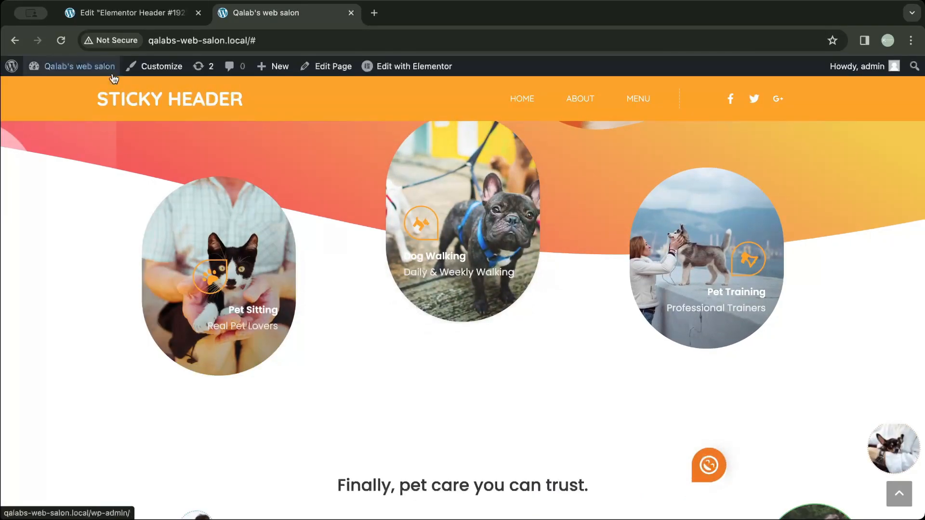
Make the header section's background color fully transparent (#FFA32800) in the template editor and update the template
{"action": "left_click", "coordinate": [126, 13]}
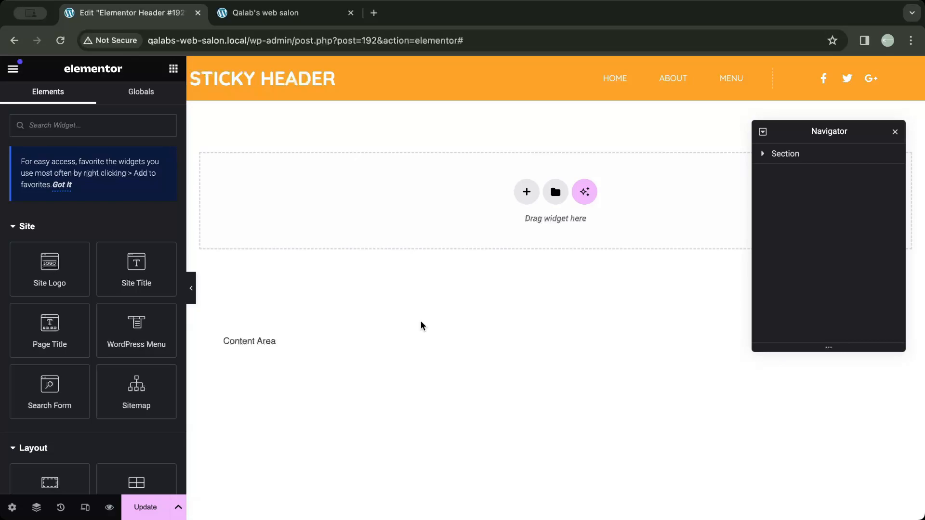
{"action": "left_click", "coordinate": [784, 154]}
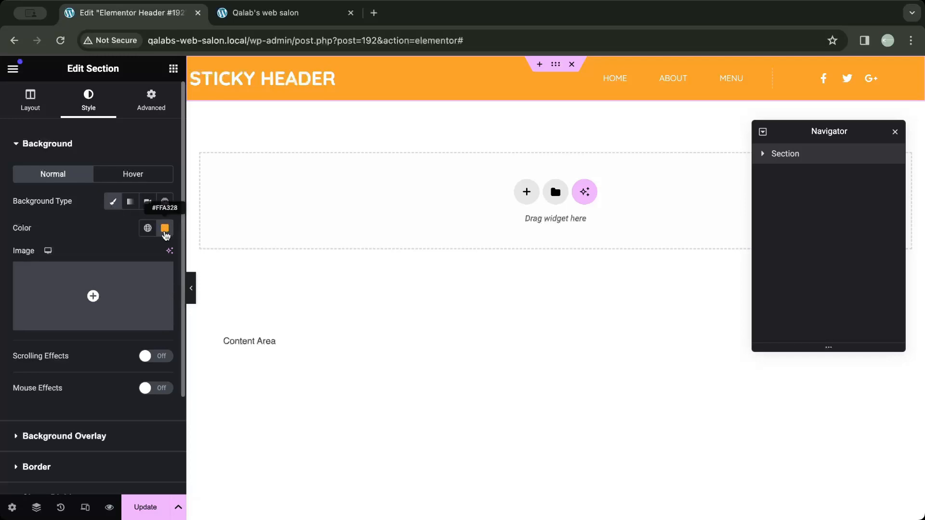
{"action": "left_click", "coordinate": [165, 229]}
{"action": "left_click_drag", "start_coordinate": [238, 396], "coordinate": [89, 395]}
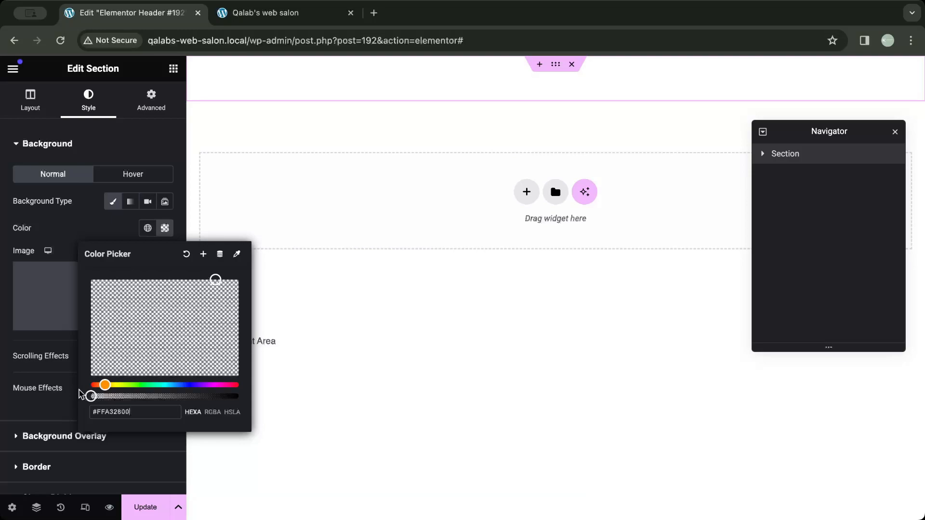
{"action": "left_click", "coordinate": [145, 508]}
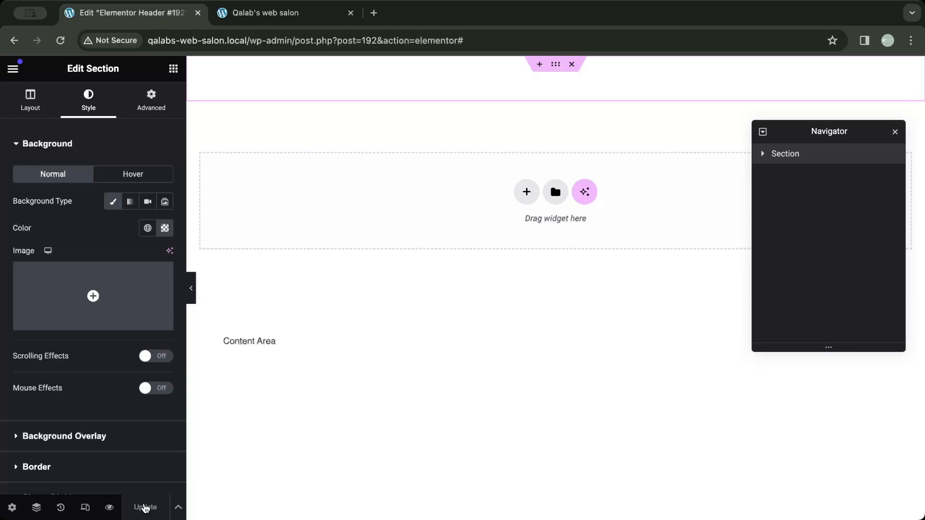
Reload the live home page and examine the transparent header at the top of the page and while scrolling
{"action": "left_click", "coordinate": [274, 14]}
{"action": "left_click", "coordinate": [61, 41]}
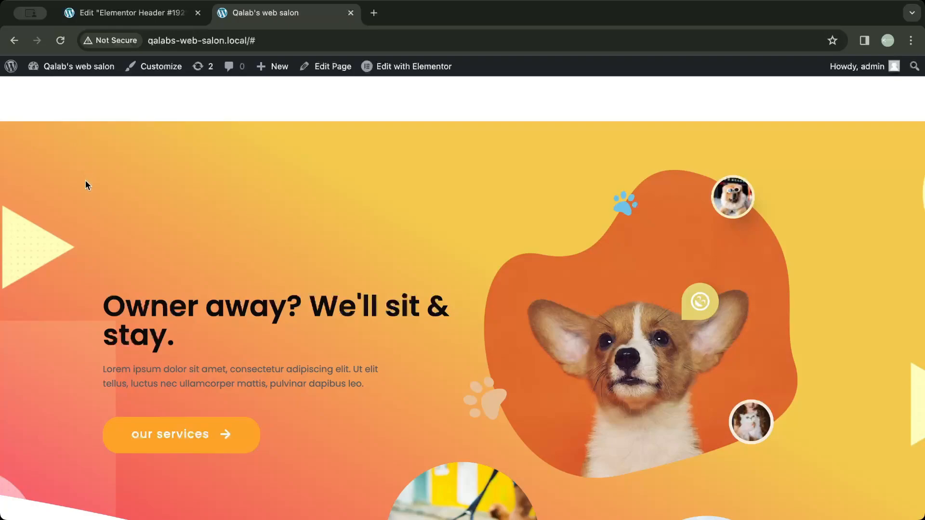
{"action": "scroll", "coordinate": [85, 190], "scroll_direction": "down", "scroll_amount": 3}
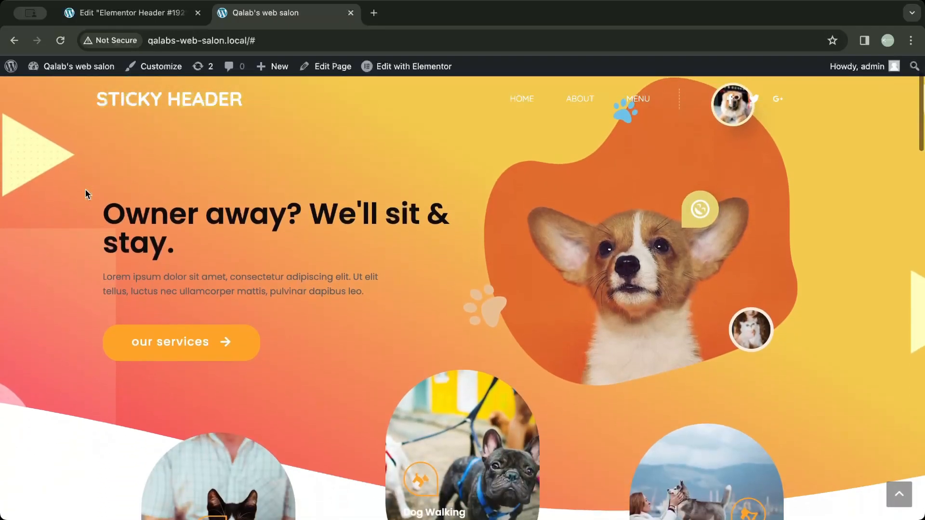
{"action": "scroll", "coordinate": [85, 190], "scroll_direction": "up", "scroll_amount": 2}
{"action": "scroll", "coordinate": [86, 191], "scroll_direction": "up", "scroll_amount": 1}
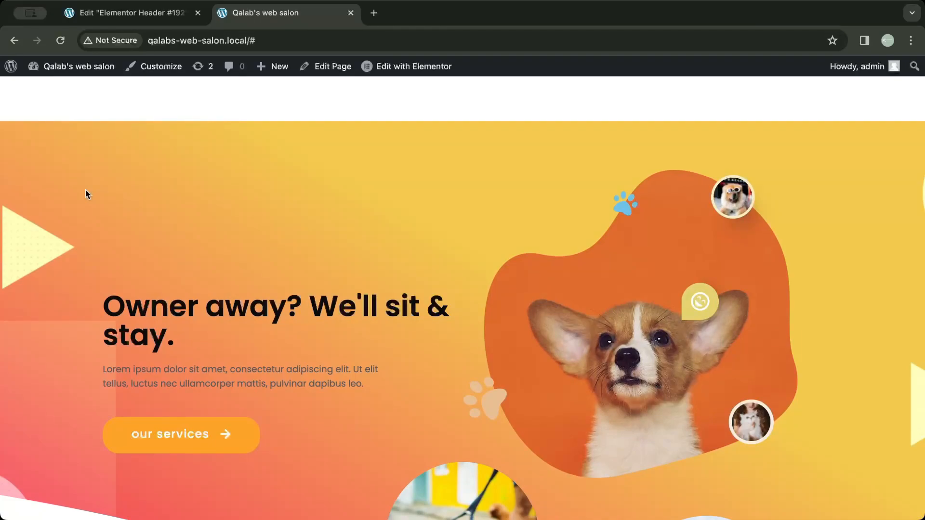
{"action": "scroll", "coordinate": [117, 261], "scroll_direction": "down", "scroll_amount": 2}
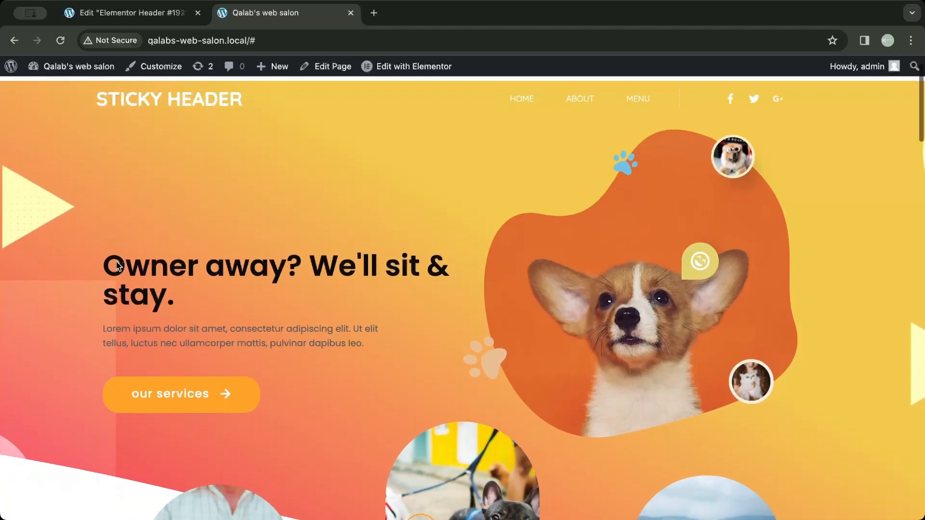
{"action": "scroll", "coordinate": [117, 261], "scroll_direction": "up", "scroll_amount": 3}
{"action": "scroll", "coordinate": [116, 261], "scroll_direction": "down", "scroll_amount": 1}
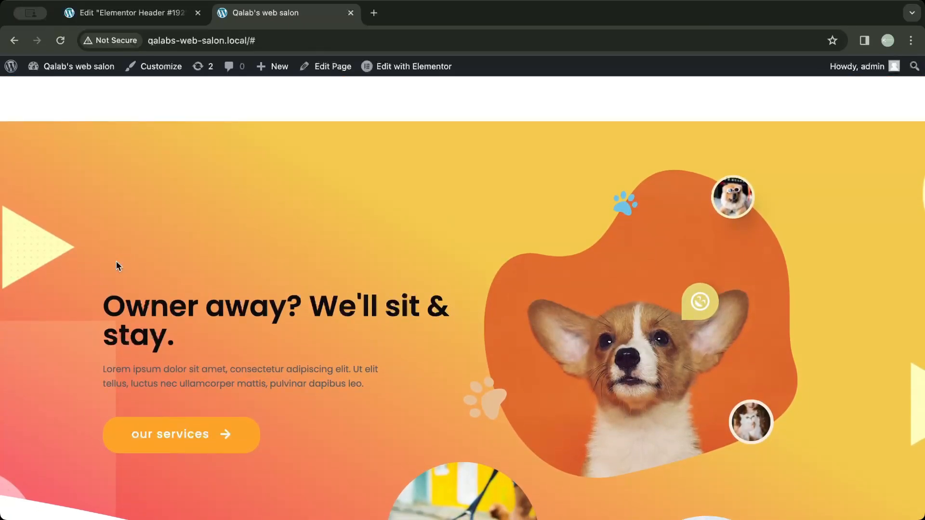
In the header template, select the section, unlink its margin values and set the bottom margin to -70 px, offsetting the 70 px minimum height
{"action": "key", "text": "ctrl+shift+Tab"}
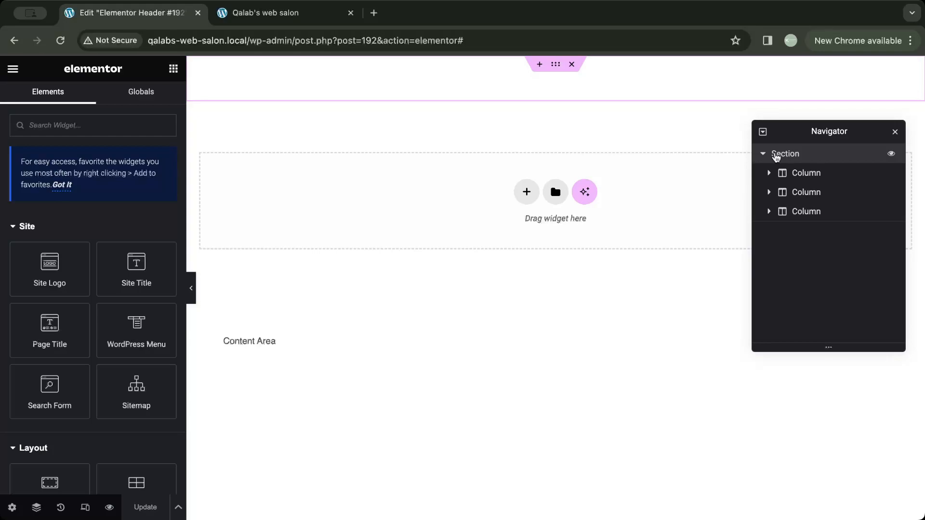
{"action": "left_click", "coordinate": [776, 153]}
{"action": "left_click", "coordinate": [30, 98]}
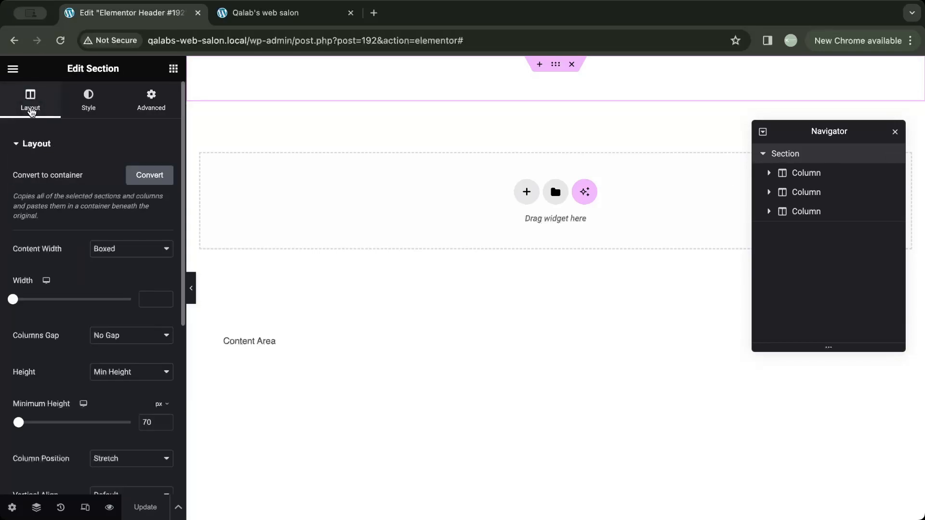
{"action": "scroll", "coordinate": [93, 393], "scroll_direction": "down", "scroll_amount": 1}
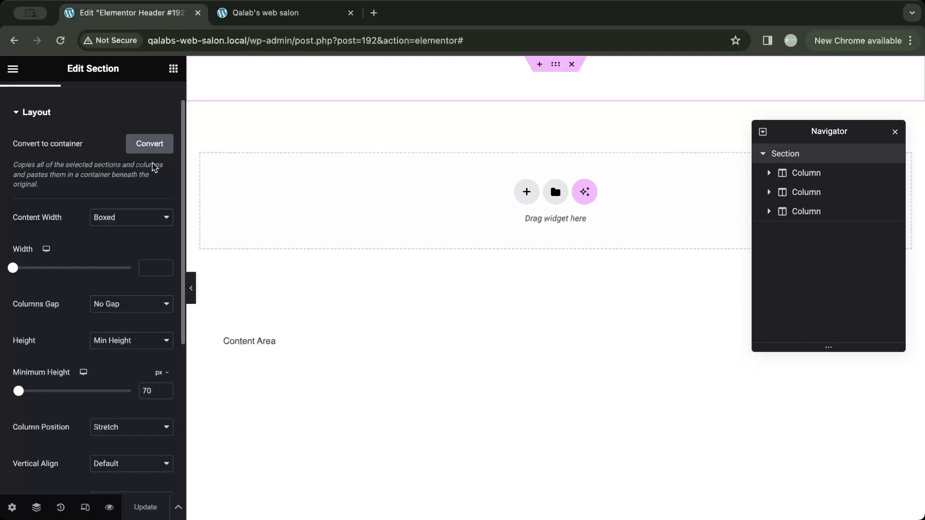
{"action": "scroll", "coordinate": [152, 206], "scroll_direction": "up", "scroll_amount": 1}
{"action": "left_click", "coordinate": [152, 107]}
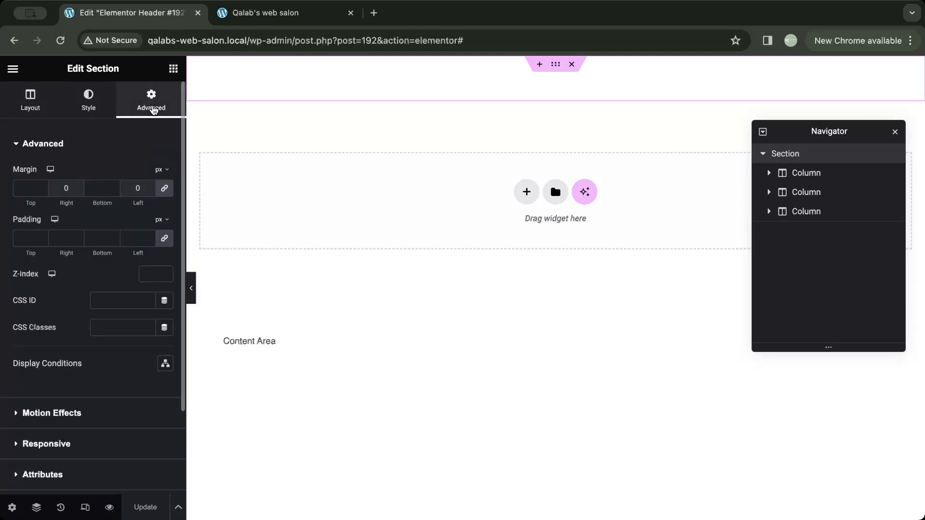
{"action": "left_click", "coordinate": [164, 188]}
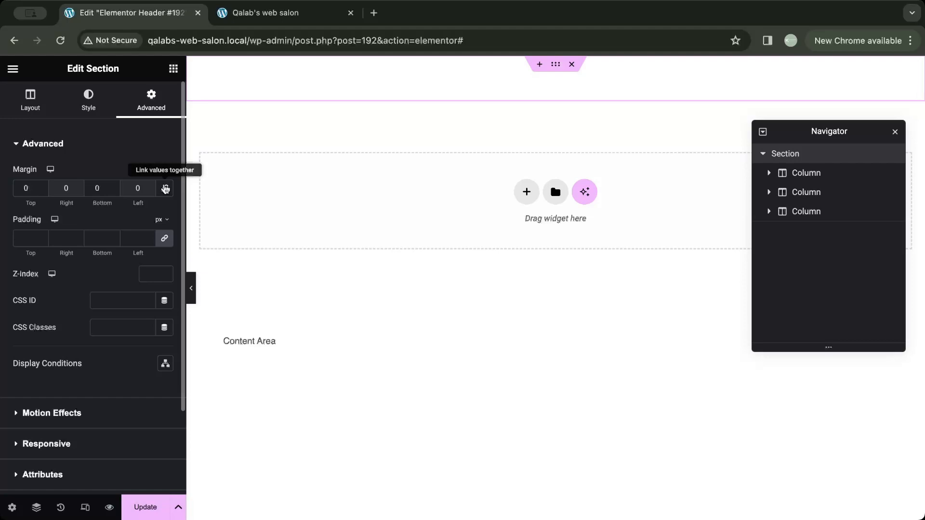
{"action": "left_click", "coordinate": [103, 192]}
{"action": "key", "text": "Down"}
{"action": "key", "text": "Down"}
{"action": "key", "text": "Down"}
{"action": "key", "text": "Down"}
{"action": "key", "text": "Down"}
{"action": "key", "text": "Down"}
{"action": "key", "text": "Down"}
{"action": "type", "text": "0"}
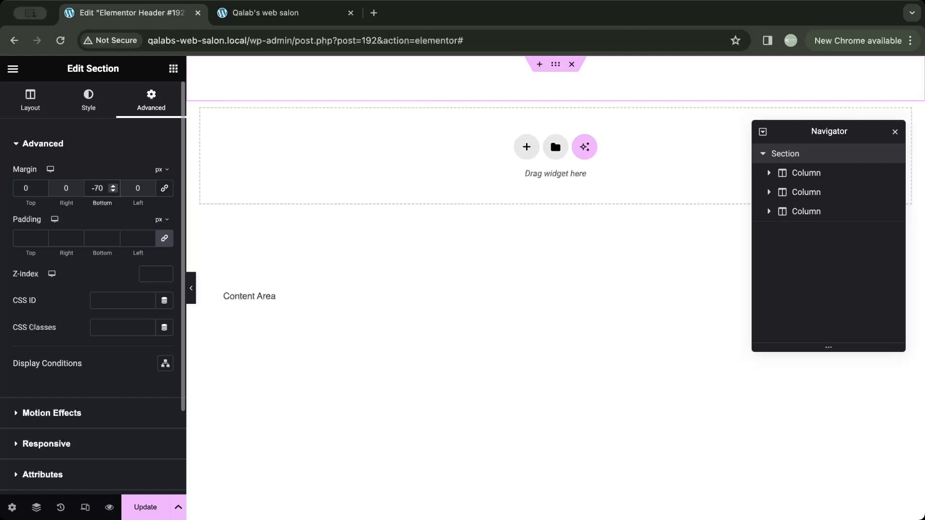
Set the header section's Z-Index to 999 and update the template
{"action": "left_click", "coordinate": [140, 273]}
{"action": "type", "text": "999"}
{"action": "left_click", "coordinate": [137, 508]}
Reload the live home page and examine how the header overlaps the hero area and the content while scrolling
{"action": "left_click", "coordinate": [256, 16]}
{"action": "left_click", "coordinate": [61, 42]}
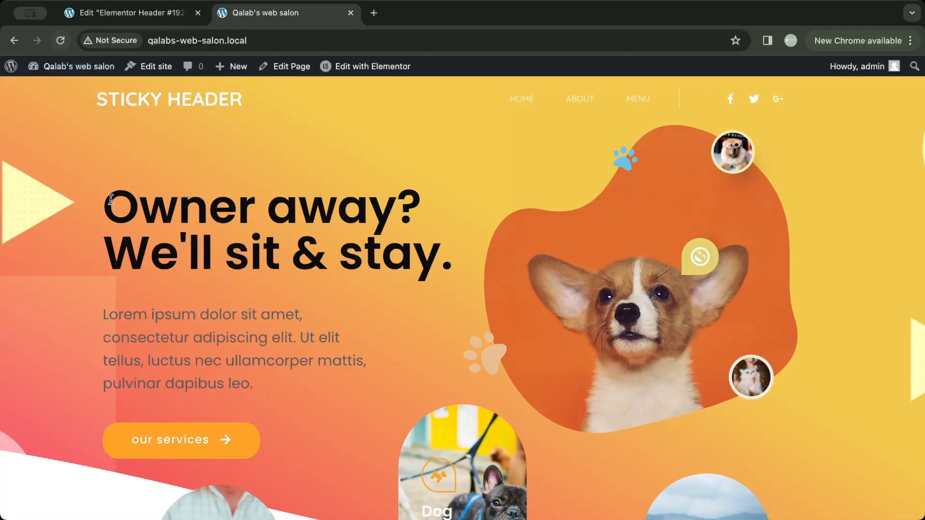
{"action": "scroll", "coordinate": [111, 204], "scroll_direction": "down", "scroll_amount": 5}
{"action": "scroll", "coordinate": [112, 204], "scroll_direction": "down", "scroll_amount": 10}
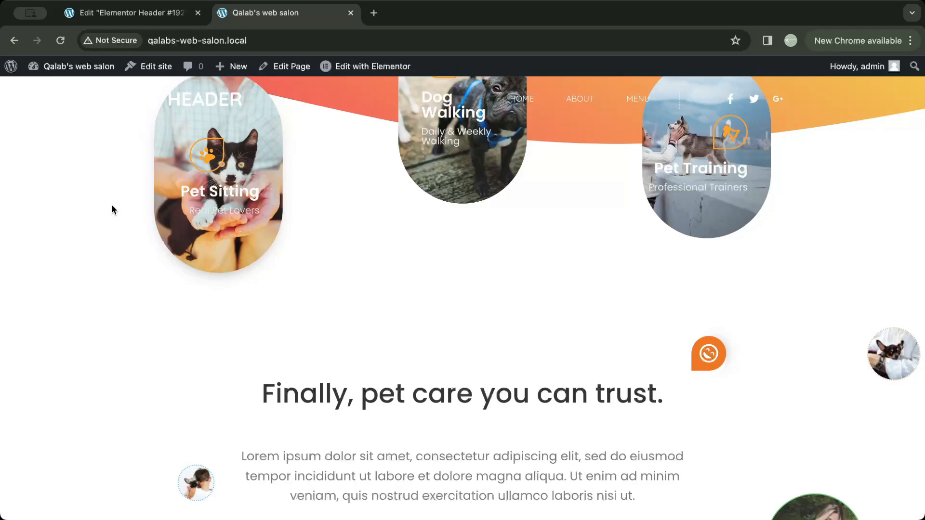
Give the header section the CSS class transparent-header in the template editor
{"action": "left_click", "coordinate": [137, 15]}
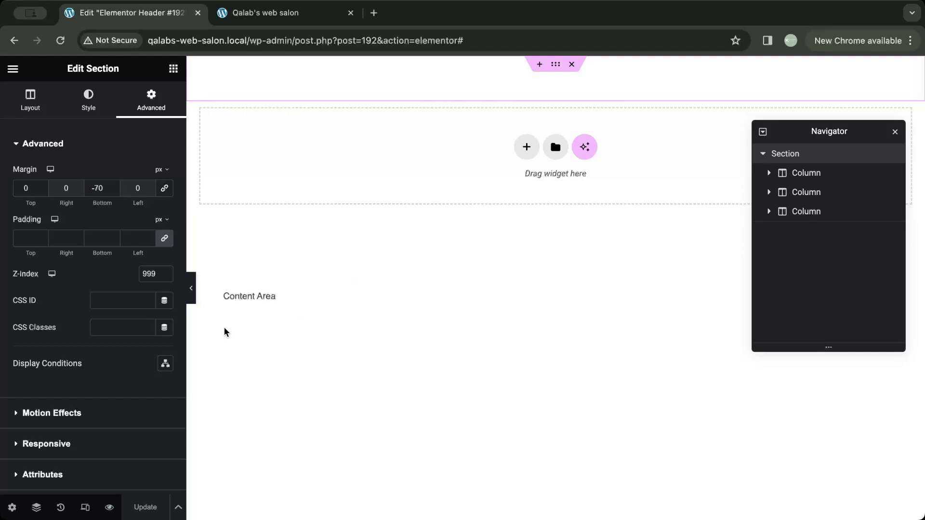
{"action": "left_click", "coordinate": [122, 327]}
{"action": "type", "text": "transparent-header"}
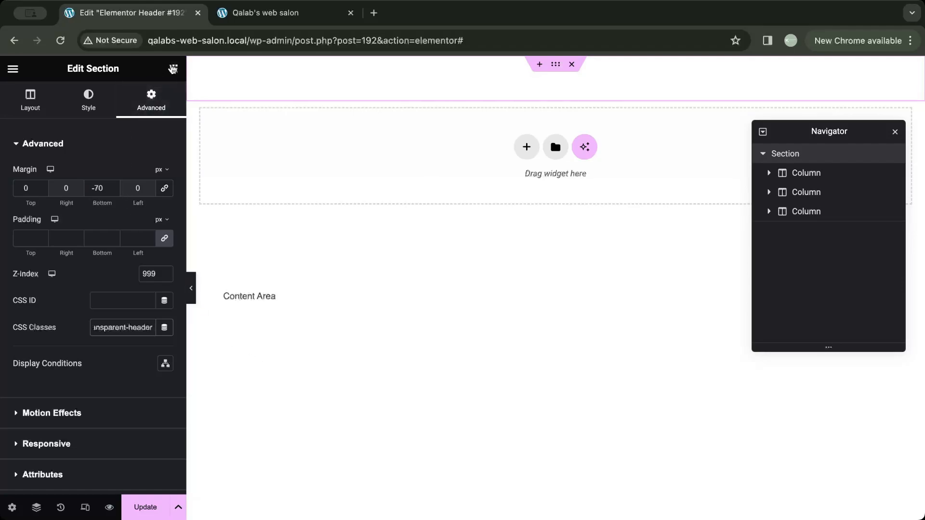
Find the HTML widget and add it below the heading in the header's first column
{"action": "left_click", "coordinate": [174, 70]}
{"action": "type", "text": "html"}
{"action": "left_click_drag", "start_coordinate": [49, 238], "coordinate": [339, 81]}
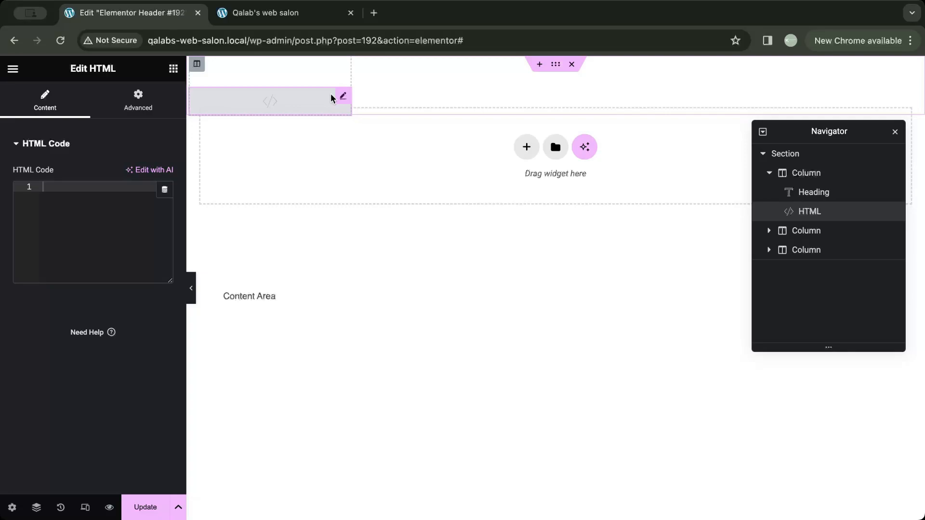
Update the template and reload the live home page to check the header
{"action": "left_click", "coordinate": [145, 507]}
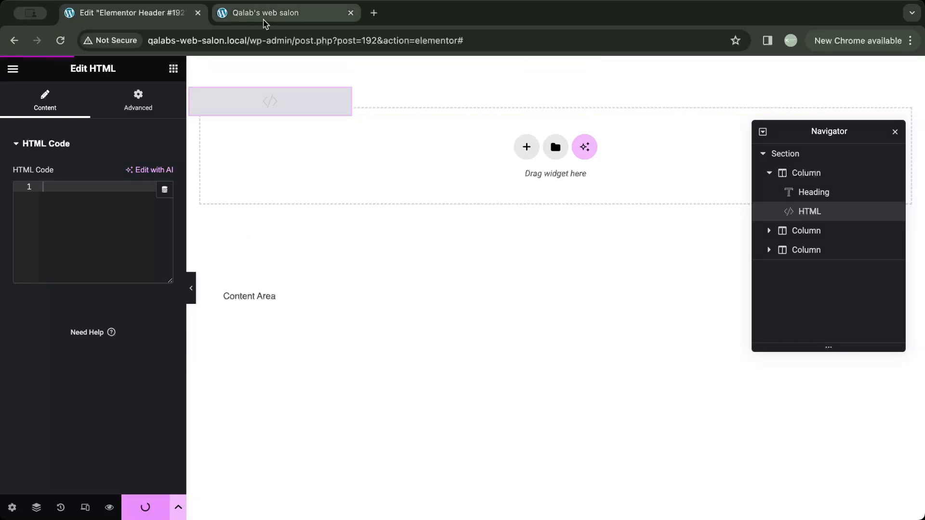
{"action": "left_click", "coordinate": [264, 17]}
{"action": "left_click", "coordinate": [64, 44]}
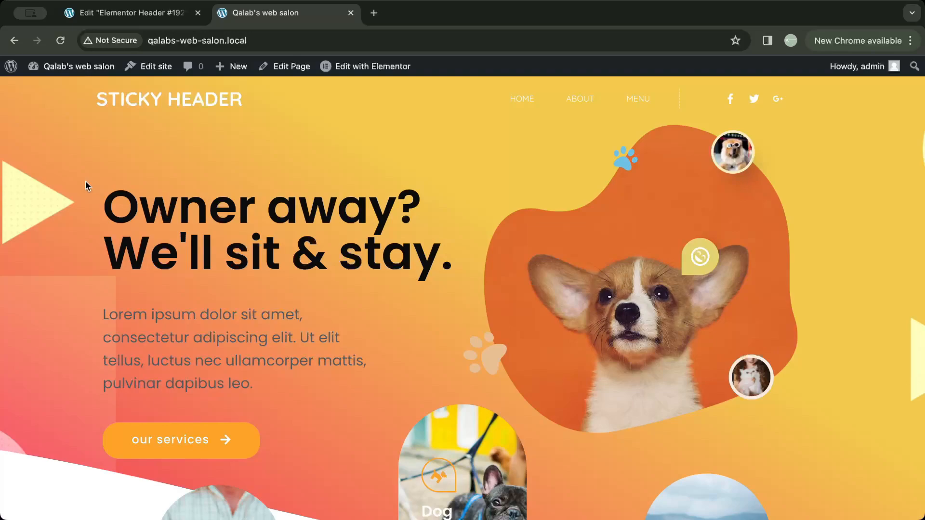
Paste the copied .scrolled blur style and scroll-detection script for .transparent-header into the HTML widget, review the code, and update the template
{"action": "left_click", "coordinate": [126, 12]}
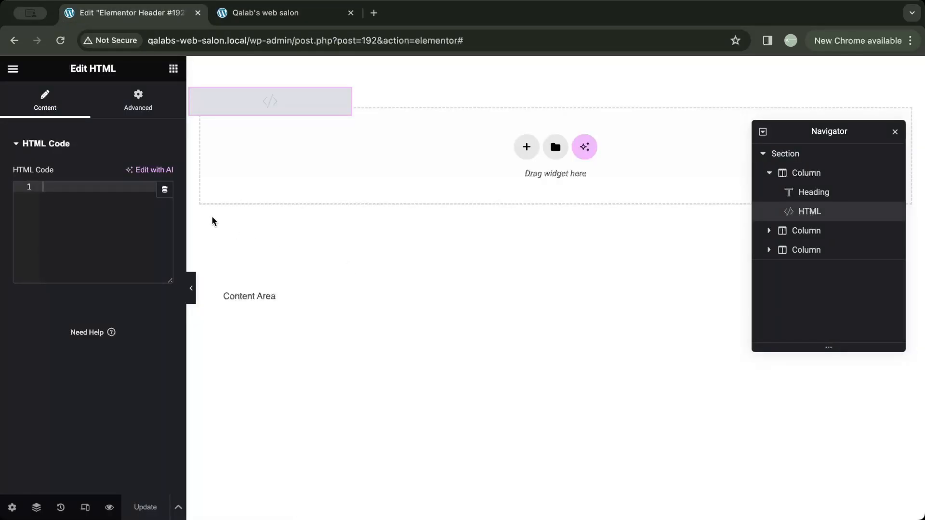
{"action": "key", "text": "ctrl+v"}
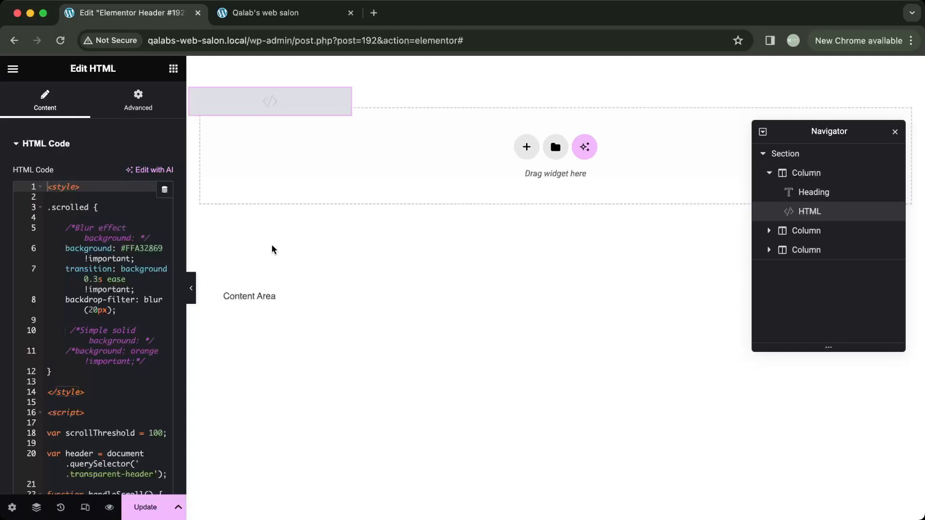
{"action": "scroll", "coordinate": [137, 312], "scroll_direction": "down", "scroll_amount": 6}
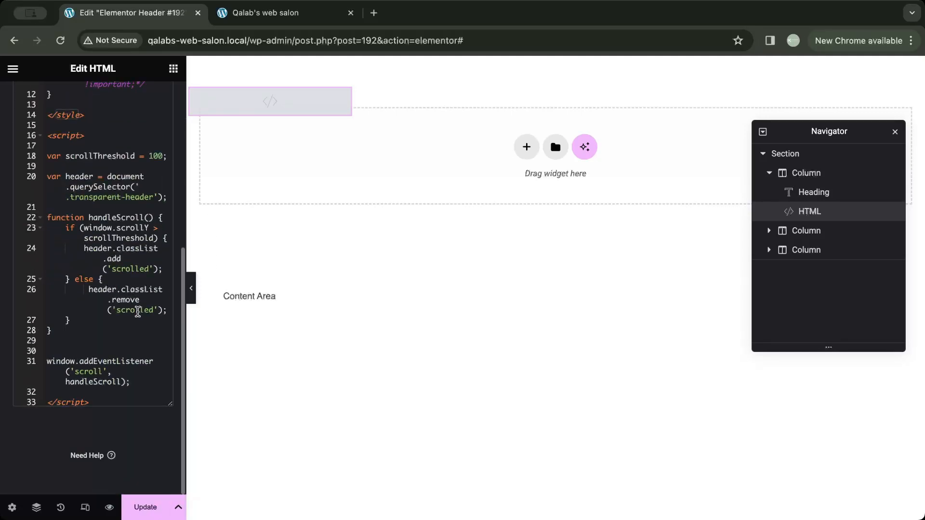
{"action": "scroll", "coordinate": [137, 312], "scroll_direction": "up", "scroll_amount": 6}
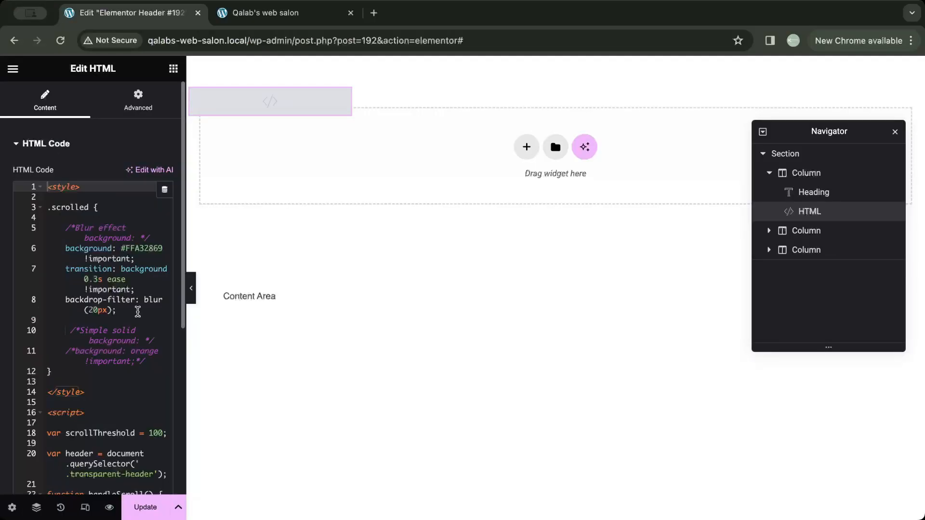
{"action": "scroll", "coordinate": [138, 313], "scroll_direction": "down", "scroll_amount": 10}
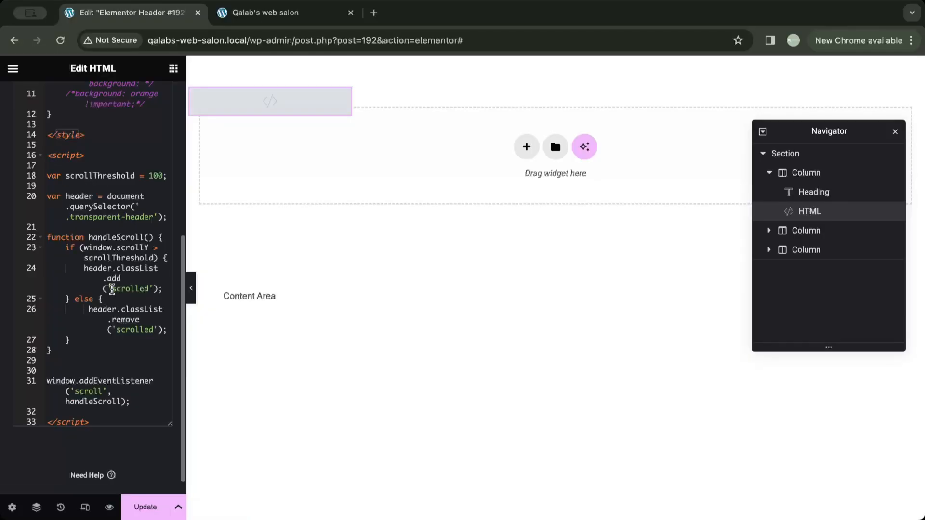
{"action": "scroll", "coordinate": [112, 289], "scroll_direction": "up", "scroll_amount": 5}
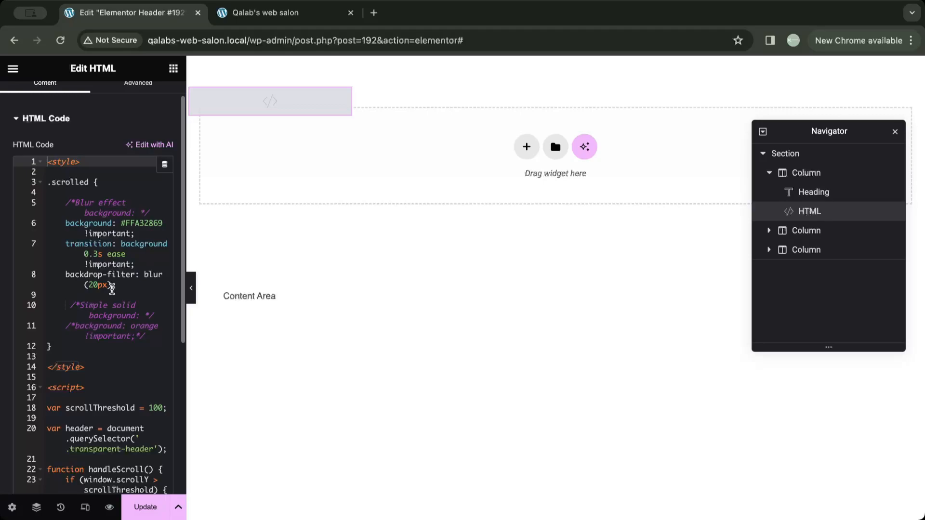
{"action": "left_click", "coordinate": [146, 507]}
Reload the live home page and examine the header's blurred background while scrolling down
{"action": "left_click", "coordinate": [265, 13]}
{"action": "scroll", "coordinate": [259, 269], "scroll_direction": "down", "scroll_amount": 3}
{"action": "scroll", "coordinate": [259, 269], "scroll_direction": "up", "scroll_amount": 2}
{"action": "left_click", "coordinate": [60, 40]}
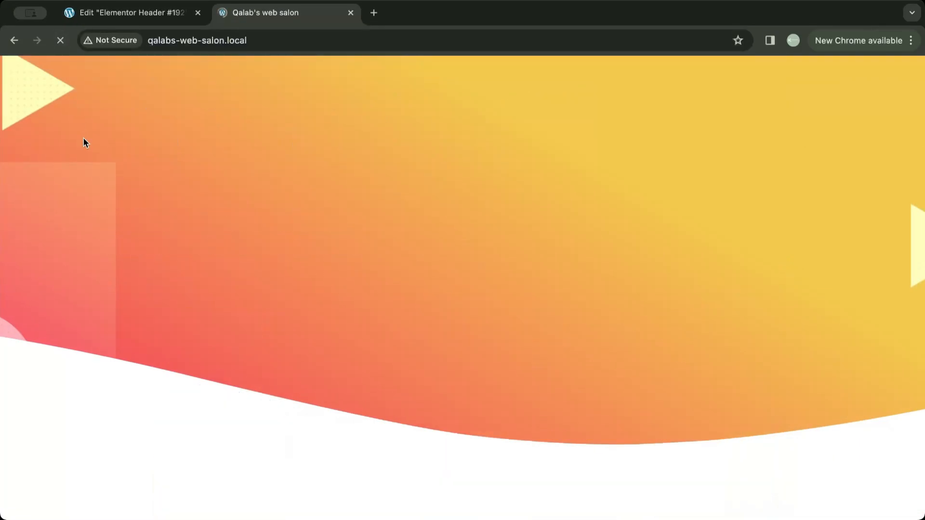
{"action": "scroll", "coordinate": [83, 138], "scroll_direction": "down", "scroll_amount": 8}
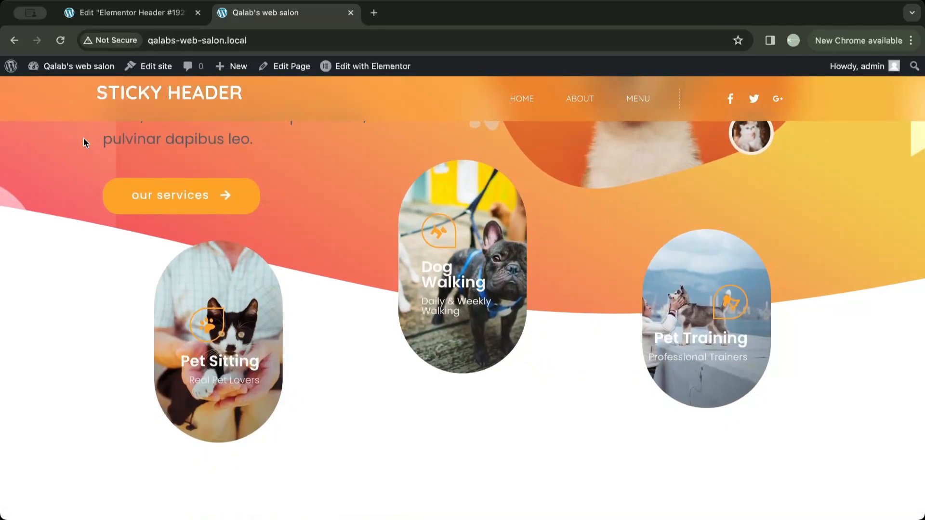
{"action": "scroll", "coordinate": [84, 143], "scroll_direction": "down", "scroll_amount": 4}
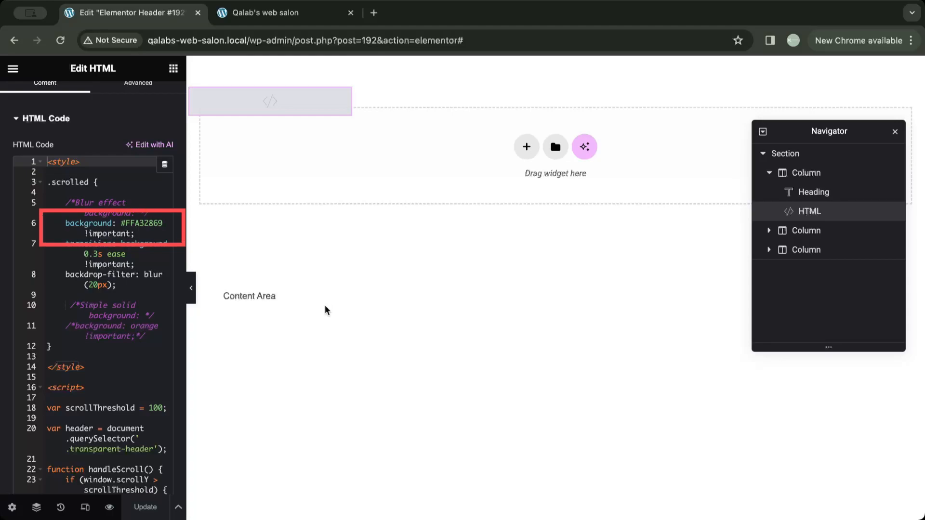
Change the .scrolled background color in the HTML code to red, update the template, and check the reloaded live page
{"action": "left_click_drag", "start_coordinate": [122, 223], "coordinate": [163, 225]}
{"action": "type", "text": "red"}
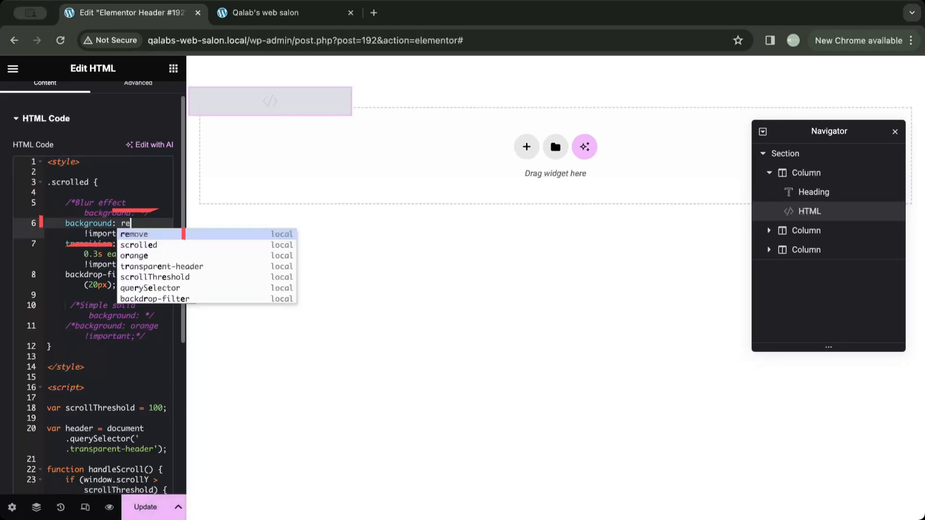
{"action": "left_click", "coordinate": [143, 506]}
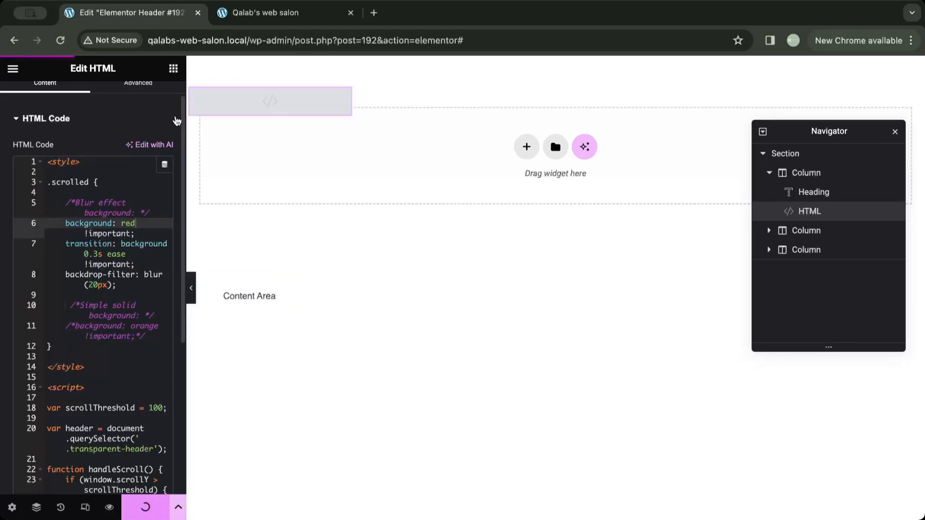
{"action": "left_click", "coordinate": [244, 13]}
{"action": "key", "text": "super+r"}
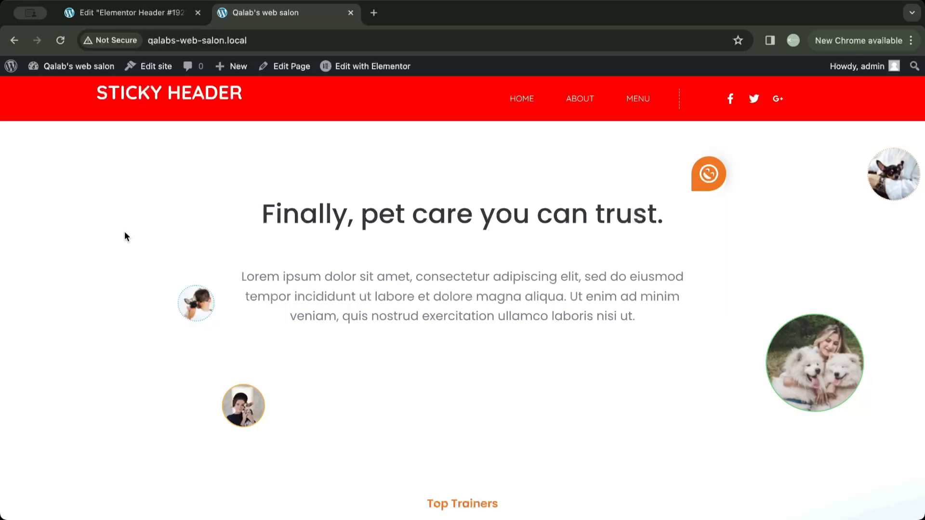
Select the header section, mix a semi-transparent red background (#FF28288F) in its color picker, and copy the hex code
{"action": "left_click", "coordinate": [128, 15]}
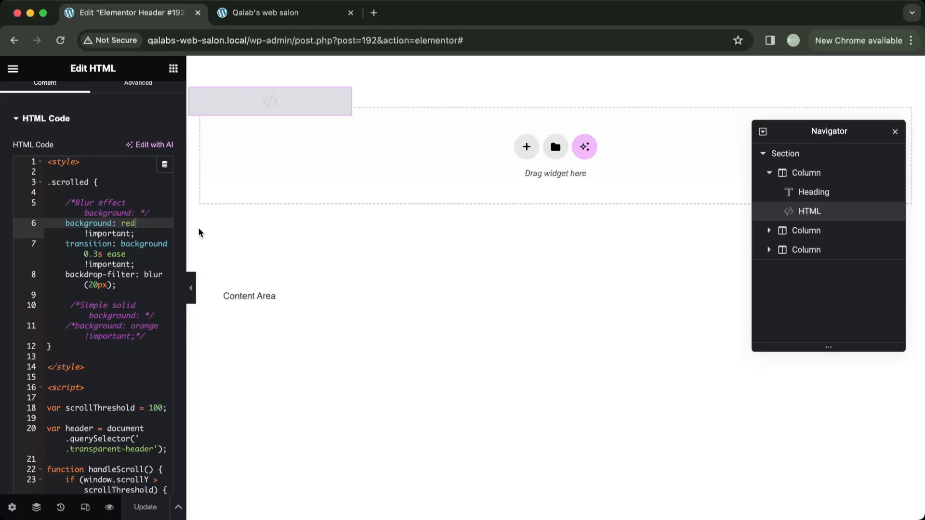
{"action": "left_click", "coordinate": [784, 152]}
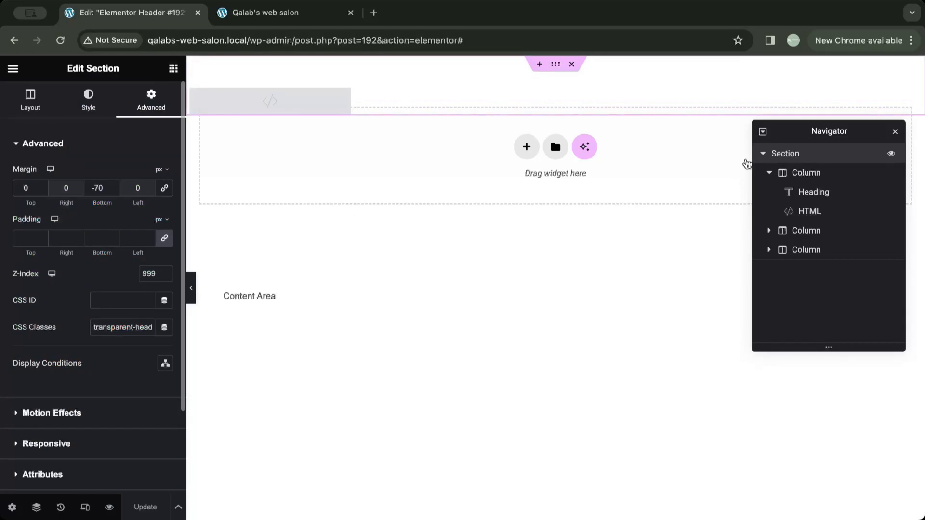
{"action": "left_click", "coordinate": [92, 112]}
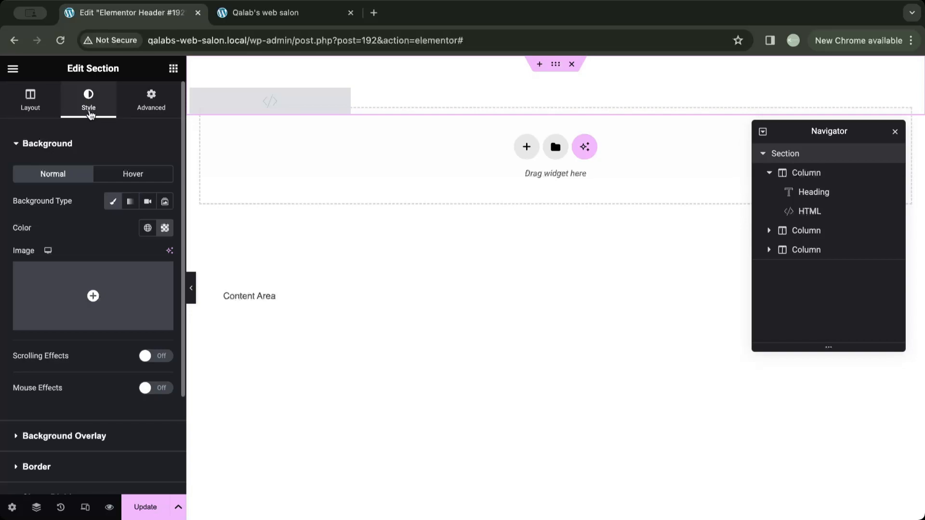
{"action": "left_click", "coordinate": [164, 228]}
{"action": "left_click", "coordinate": [205, 395]}
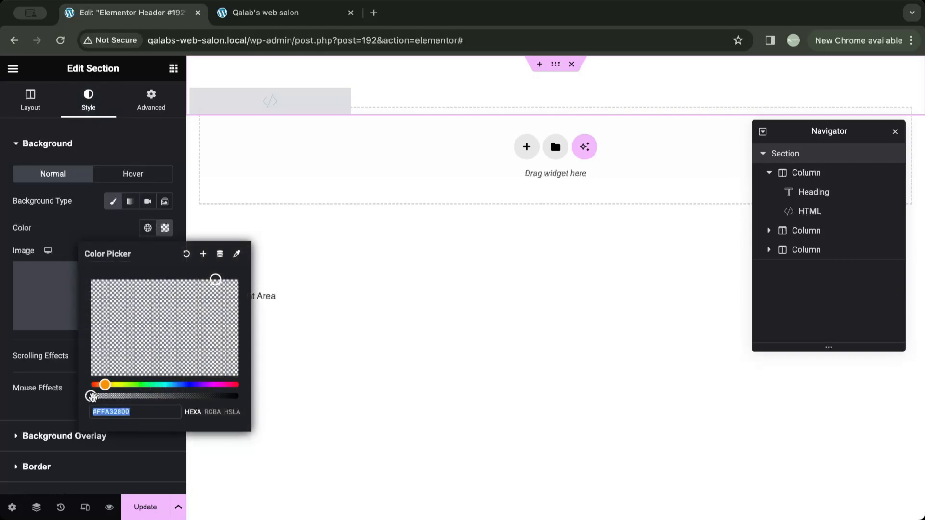
{"action": "left_click_drag", "start_coordinate": [212, 399], "coordinate": [251, 399]}
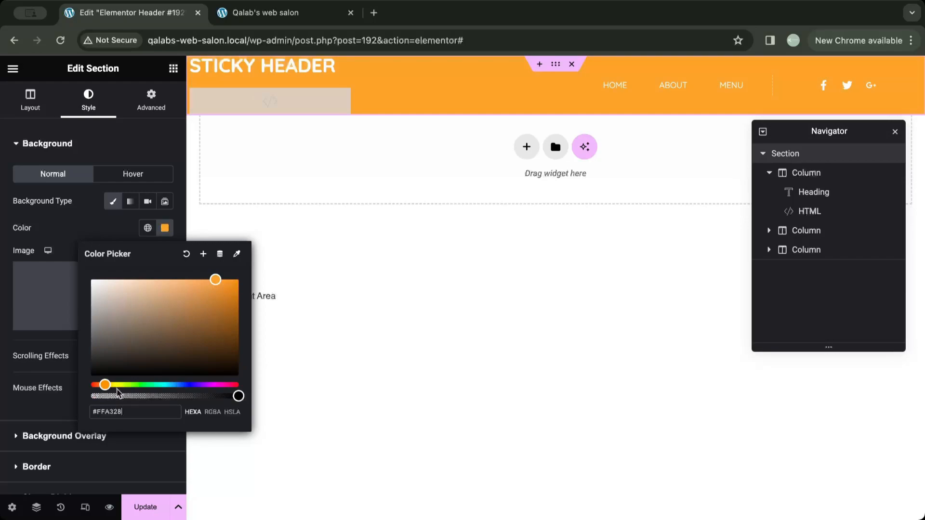
{"action": "left_click_drag", "start_coordinate": [104, 387], "coordinate": [84, 385]}
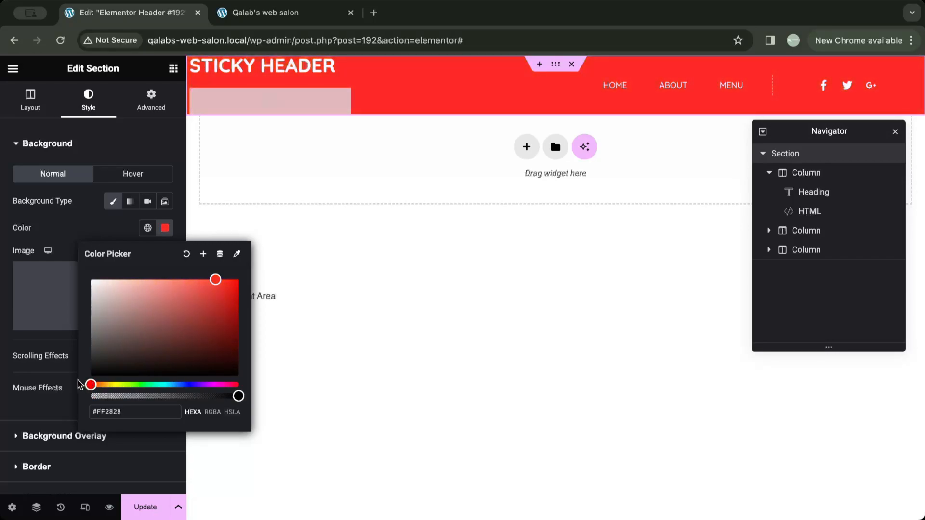
{"action": "left_click", "coordinate": [234, 396]}
{"action": "left_click_drag", "start_coordinate": [235, 396], "coordinate": [174, 396]}
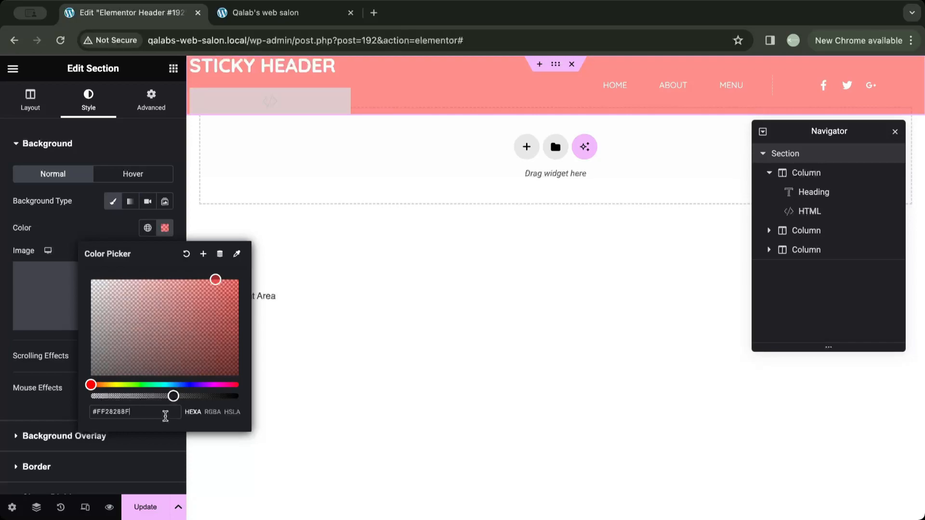
{"action": "triple_click", "coordinate": [166, 416]}
{"action": "key", "text": "super+c"}
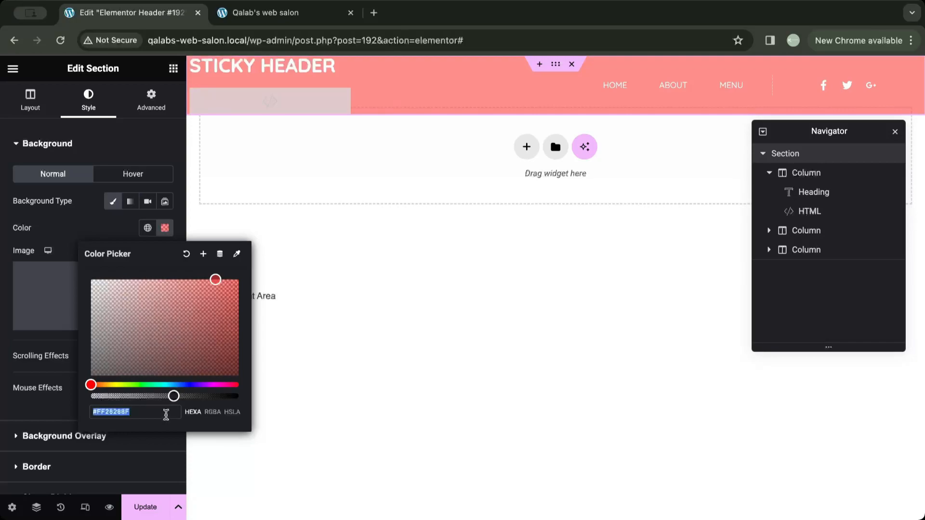
Make the header section's background fully transparent (#FF282800) and open the HTML widget's code
{"action": "left_click_drag", "start_coordinate": [174, 396], "coordinate": [87, 399]}
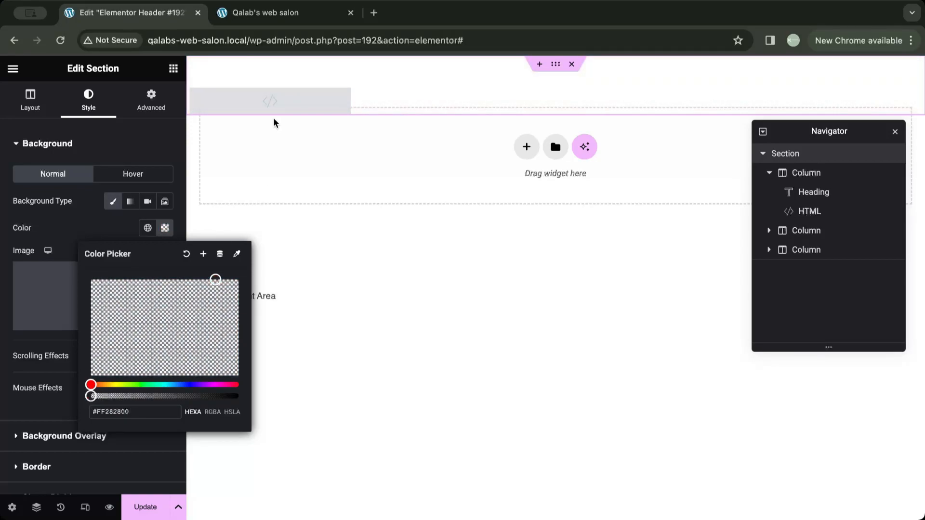
{"action": "left_click", "coordinate": [289, 106]}
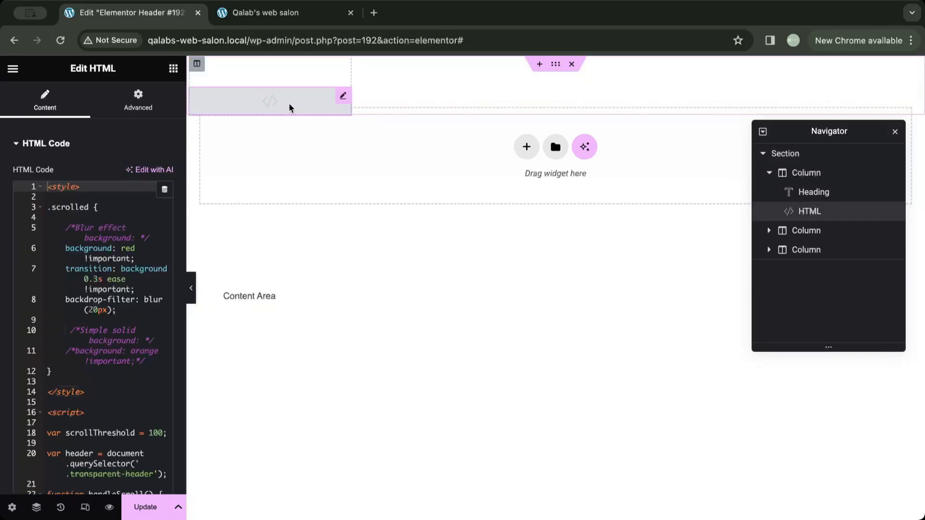
Replace the .scrolled background color red with the copied hex code #FF28288F in the HTML code and update the template
{"action": "double_click", "coordinate": [128, 248]}
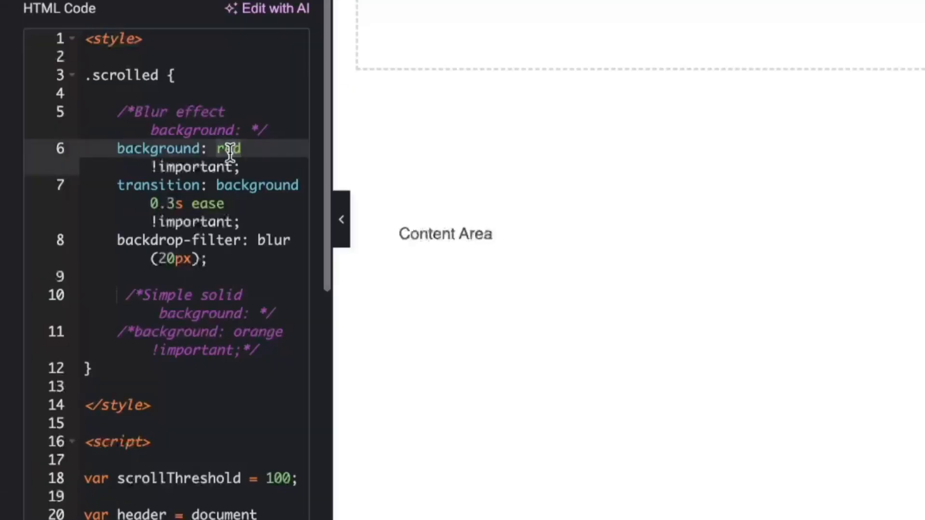
{"action": "key", "text": "BackSpace"}
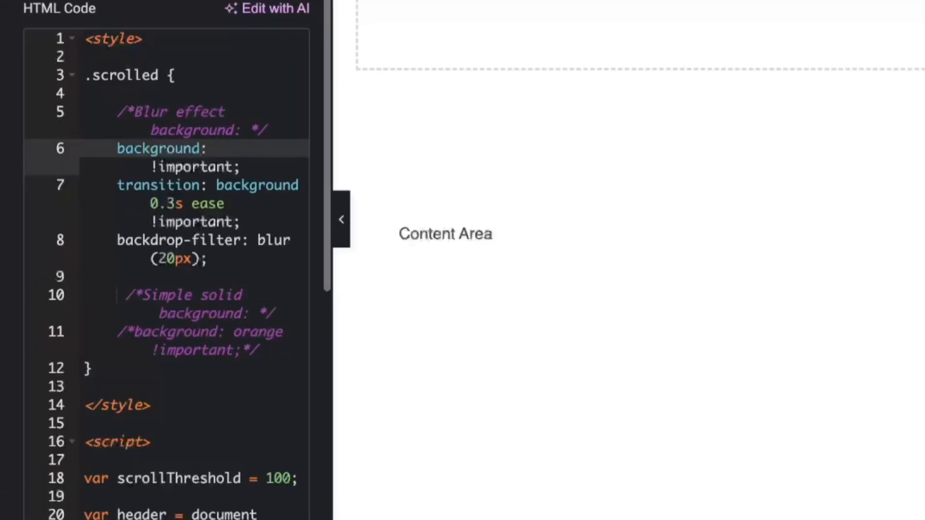
{"action": "key", "text": "super+v"}
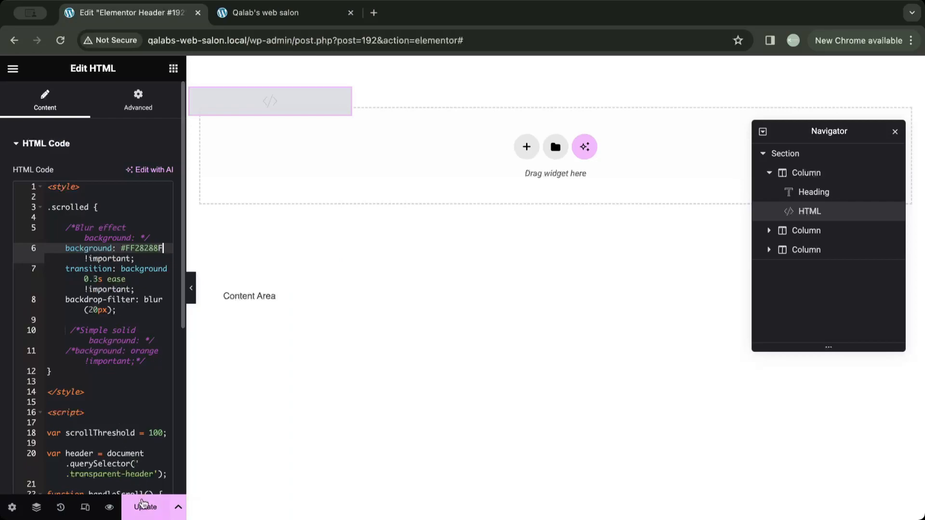
{"action": "left_click", "coordinate": [143, 505]}
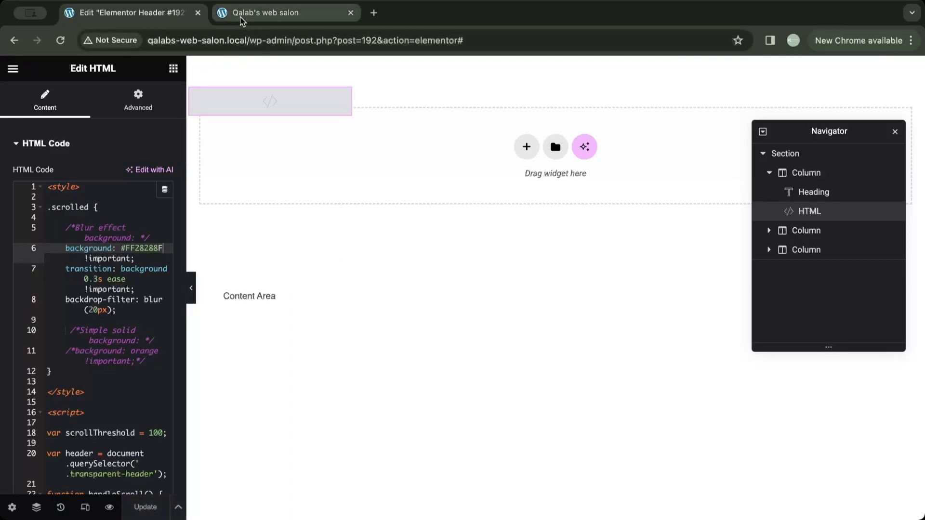
Reload the live home page and examine the header's semi-transparent blurred background while scrolling
{"action": "left_click", "coordinate": [241, 20]}
{"action": "left_click", "coordinate": [60, 41]}
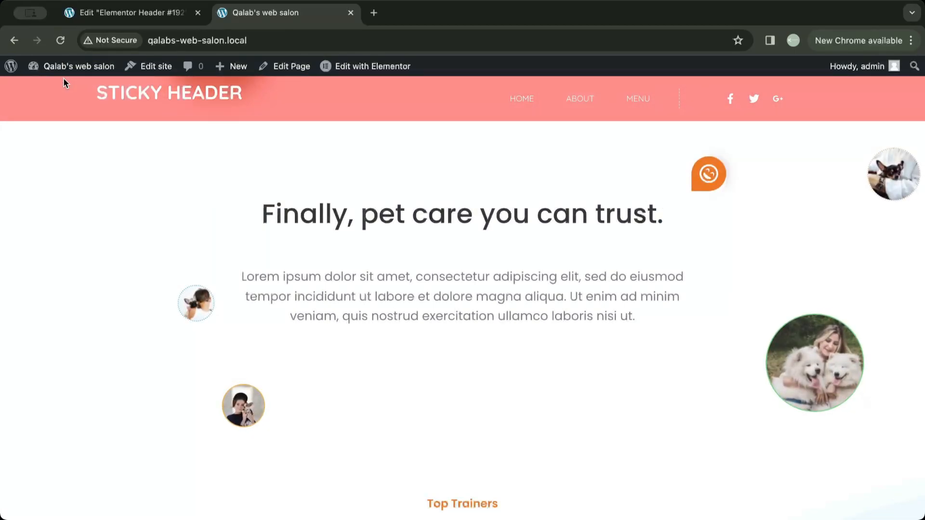
{"action": "scroll", "coordinate": [89, 163], "scroll_direction": "up", "scroll_amount": 3}
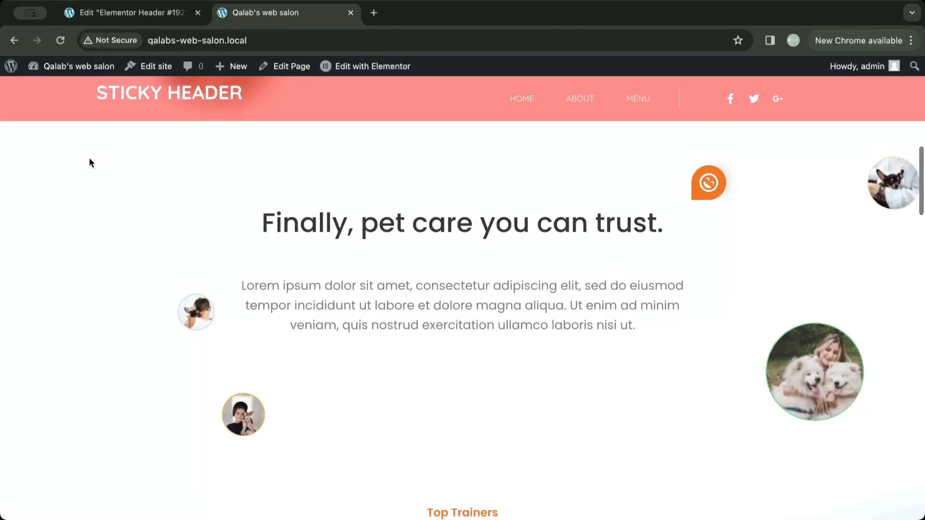
{"action": "scroll", "coordinate": [90, 162], "scroll_direction": "down", "scroll_amount": 1}
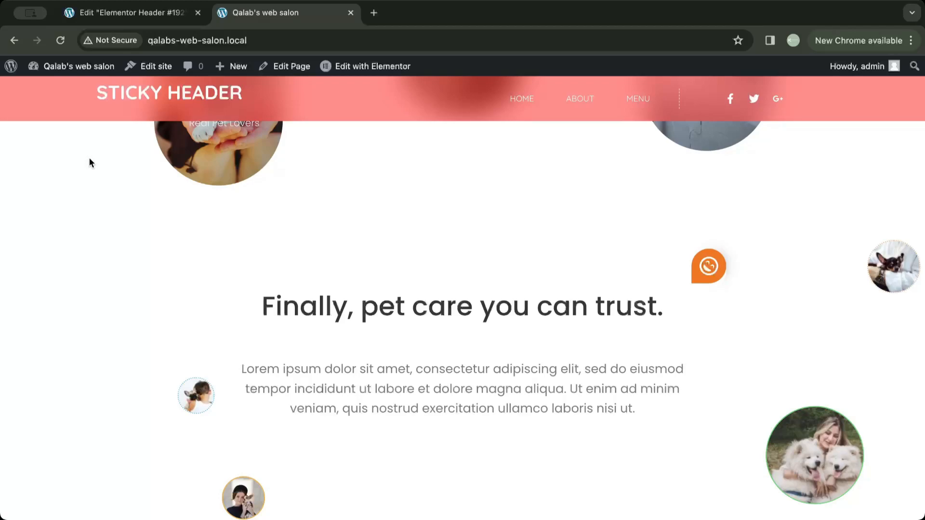
Return to the header template, set the backdrop-filter blur to 10px in the HTML code, and update the template
{"action": "left_click", "coordinate": [127, 15]}
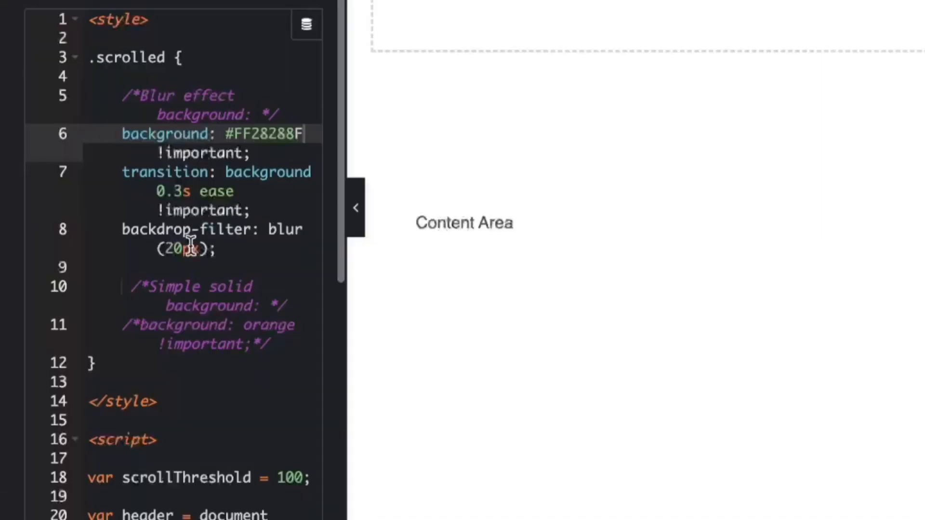
{"action": "left_click", "coordinate": [93, 310]}
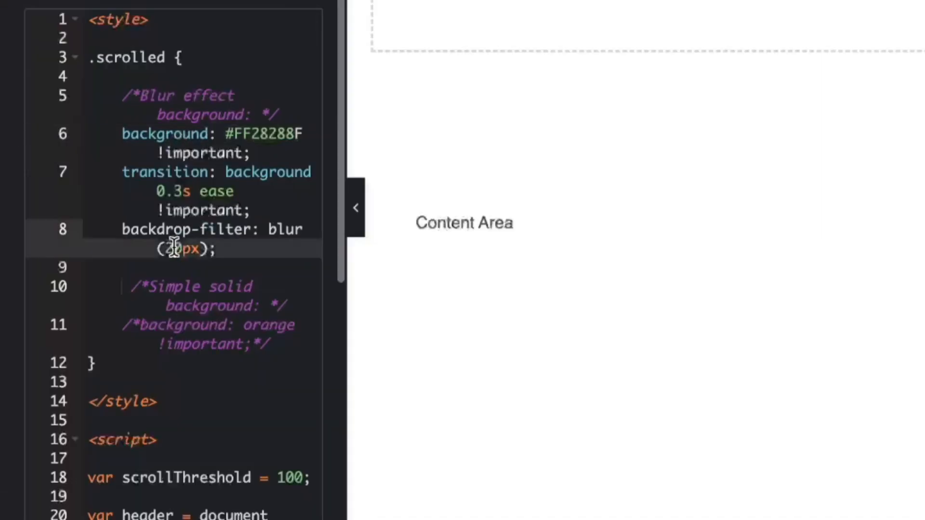
{"action": "key", "text": "BackSpace"}
{"action": "type", "text": "1"}
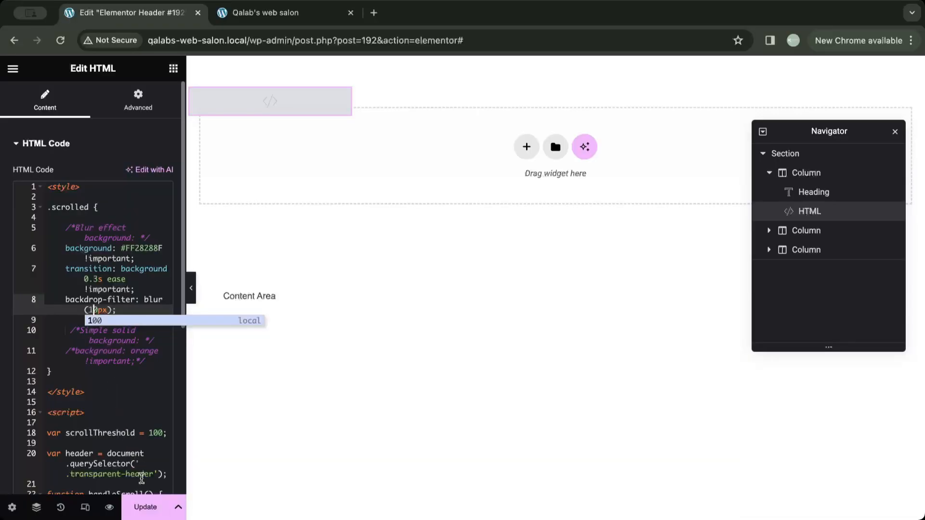
{"action": "left_click", "coordinate": [147, 508]}
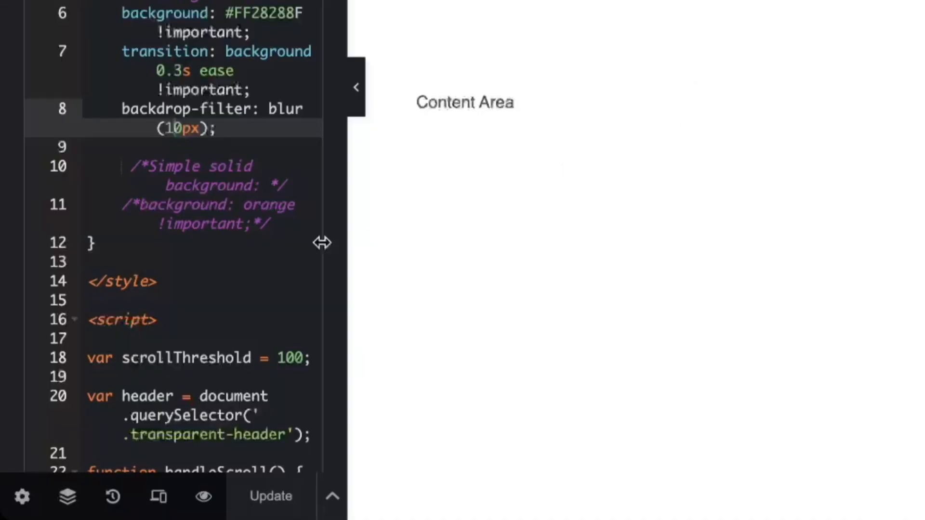
Uncomment the simple solid background declaration (orange !important) in the .scrolled rule
{"action": "left_click", "coordinate": [146, 167]}
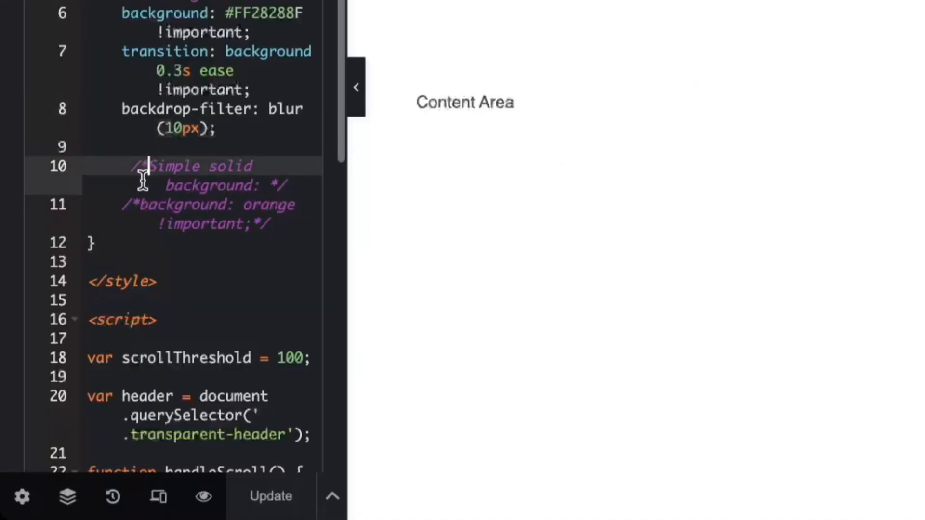
{"action": "left_click", "coordinate": [134, 203]}
{"action": "key", "text": "ctrl+slash"}
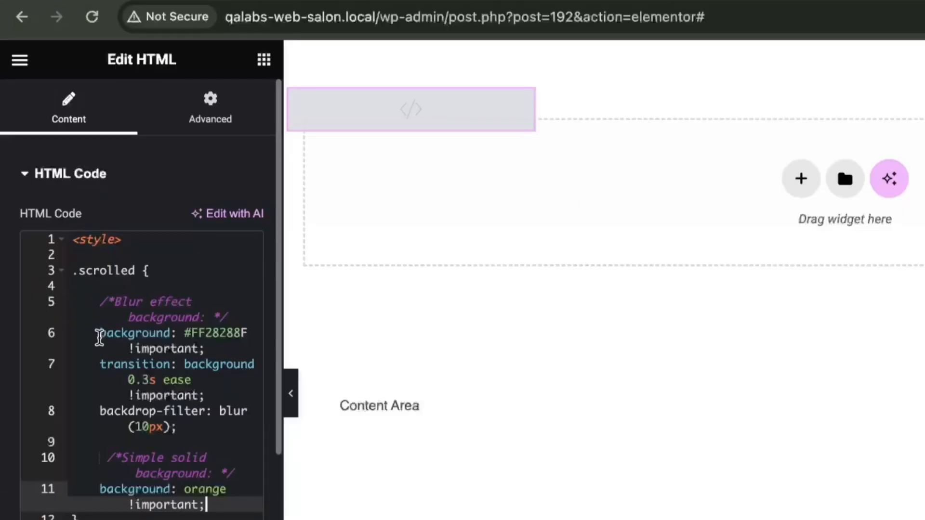
Comment out the blur effect's background, transition and backdrop-filter lines in the .scrolled rule and update the template
{"action": "left_click", "coordinate": [65, 250]}
{"action": "type", "text": "/*"}
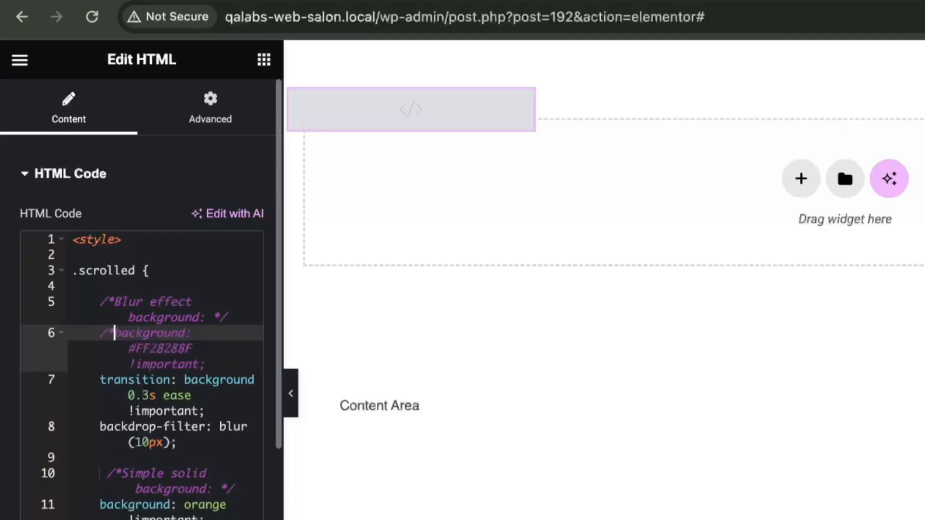
{"action": "left_click", "coordinate": [188, 442]}
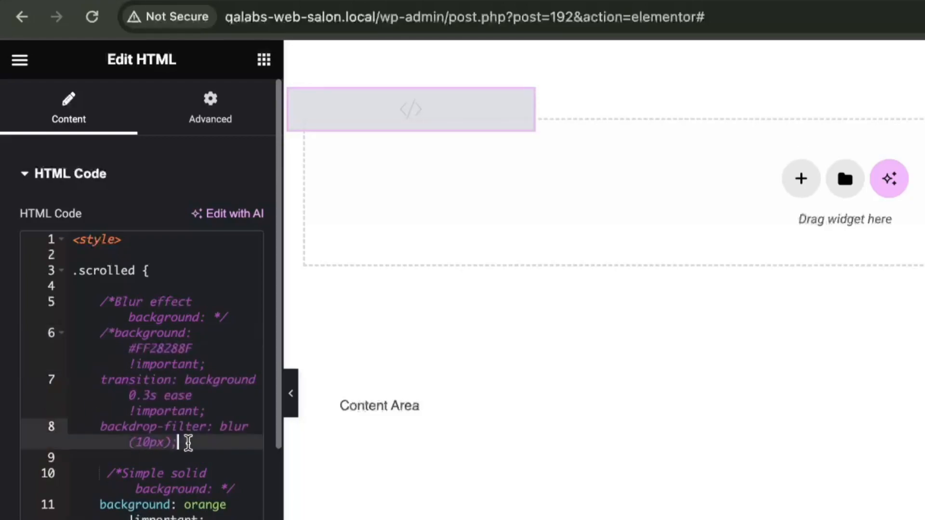
{"action": "type", "text": "*/"}
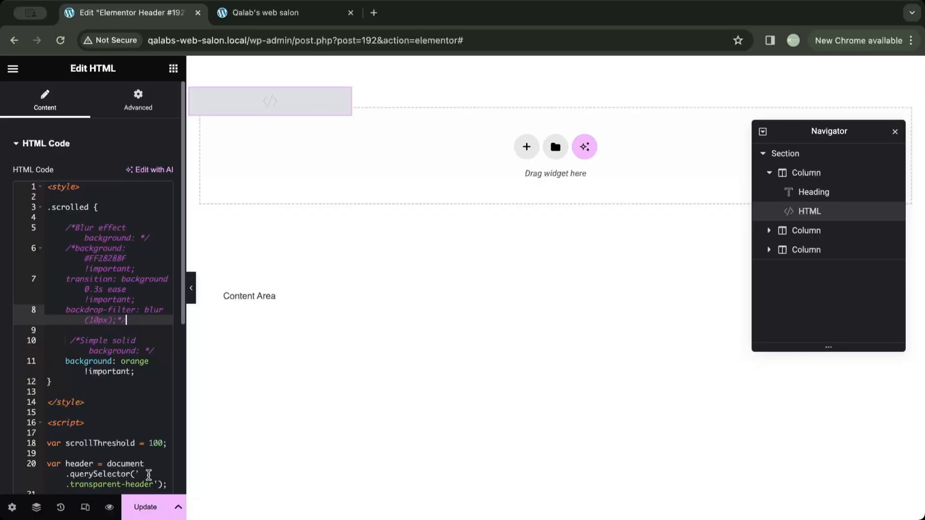
{"action": "left_click", "coordinate": [145, 507]}
Reload the live home page and compare the header at the top of the page with its scrolled solid background
{"action": "left_click", "coordinate": [254, 10]}
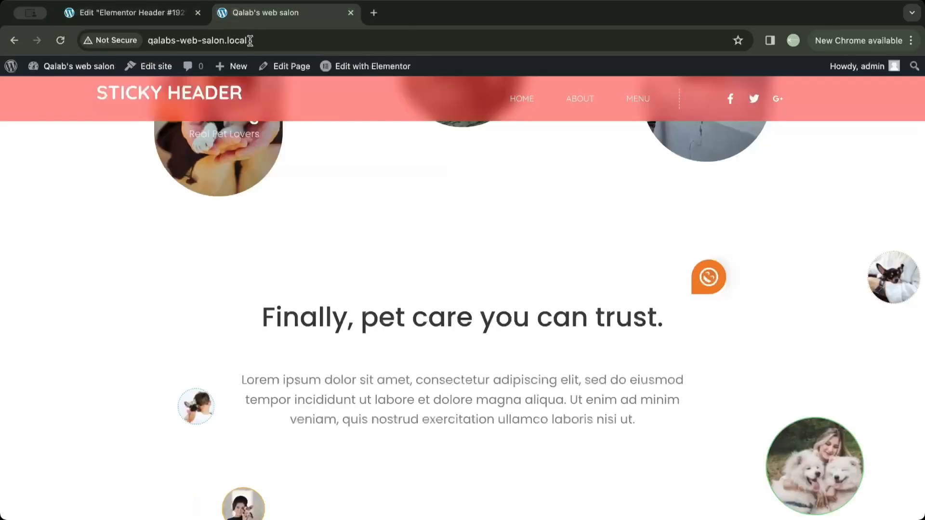
{"action": "left_click", "coordinate": [60, 40]}
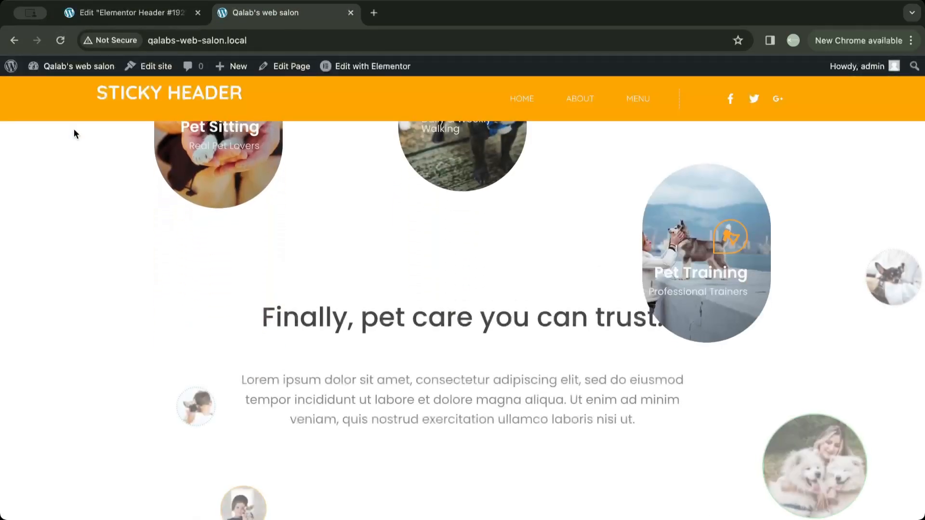
{"action": "scroll", "coordinate": [74, 128], "scroll_direction": "down", "scroll_amount": 5}
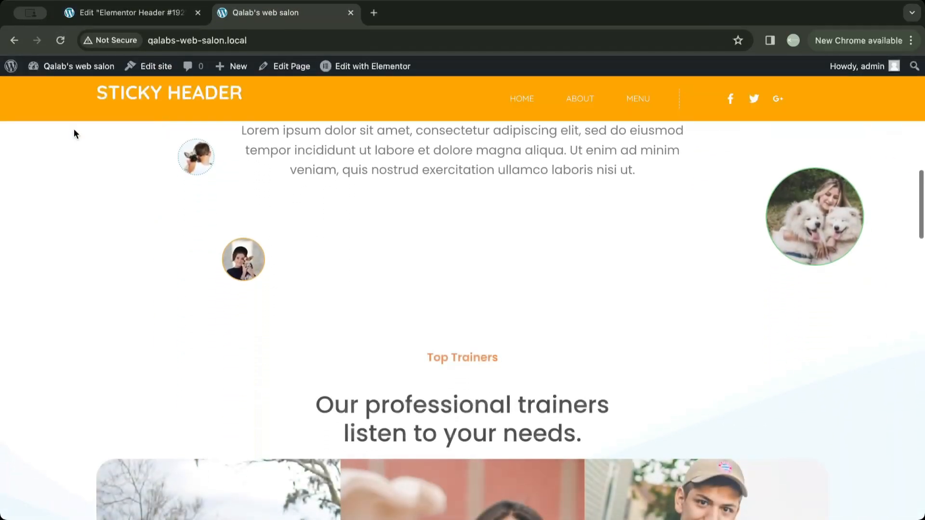
{"action": "scroll", "coordinate": [73, 128], "scroll_direction": "up", "scroll_amount": 7}
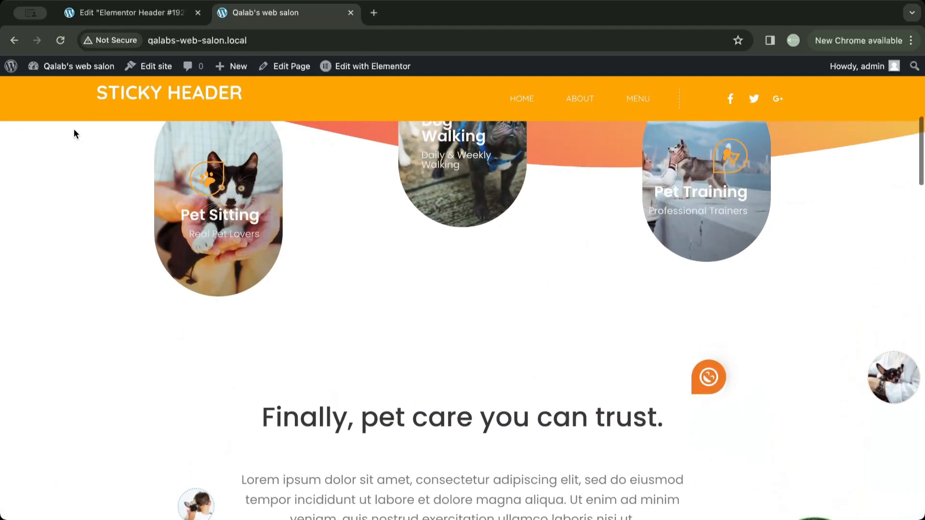
{"action": "scroll", "coordinate": [74, 128], "scroll_direction": "up", "scroll_amount": 2}
{"action": "scroll", "coordinate": [73, 128], "scroll_direction": "up", "scroll_amount": 3}
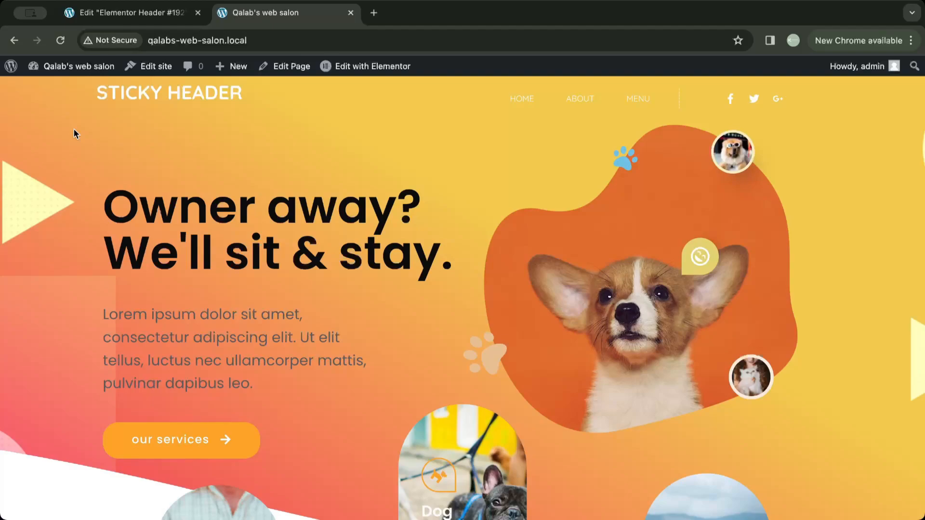
{"action": "scroll", "coordinate": [74, 129], "scroll_direction": "down", "scroll_amount": 5}
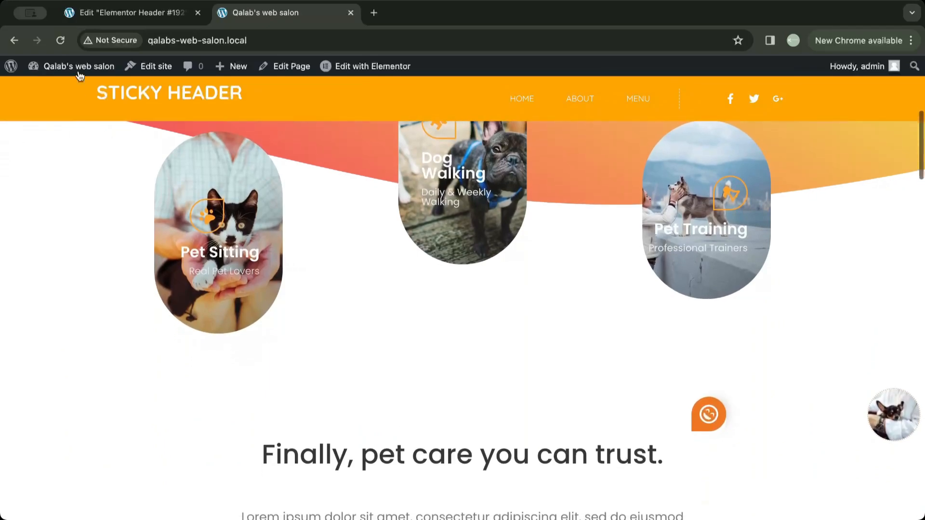
{"action": "scroll", "coordinate": [84, 219], "scroll_direction": "up", "scroll_amount": 5}
Change the solid .scrolled background color to red in the HTML code, update the template, and check the scrolled header on the live page
{"action": "left_click", "coordinate": [130, 12]}
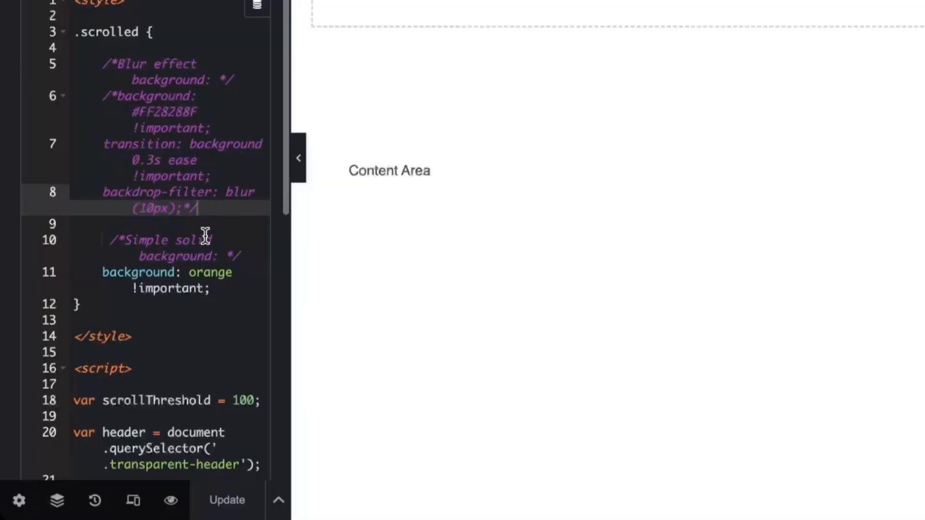
{"action": "left_click", "coordinate": [208, 272]}
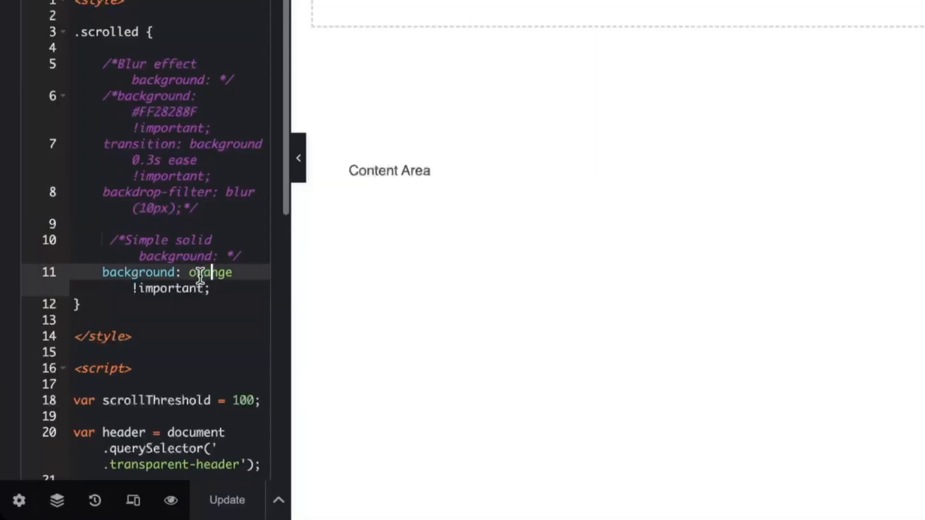
{"action": "left_click", "coordinate": [190, 273]}
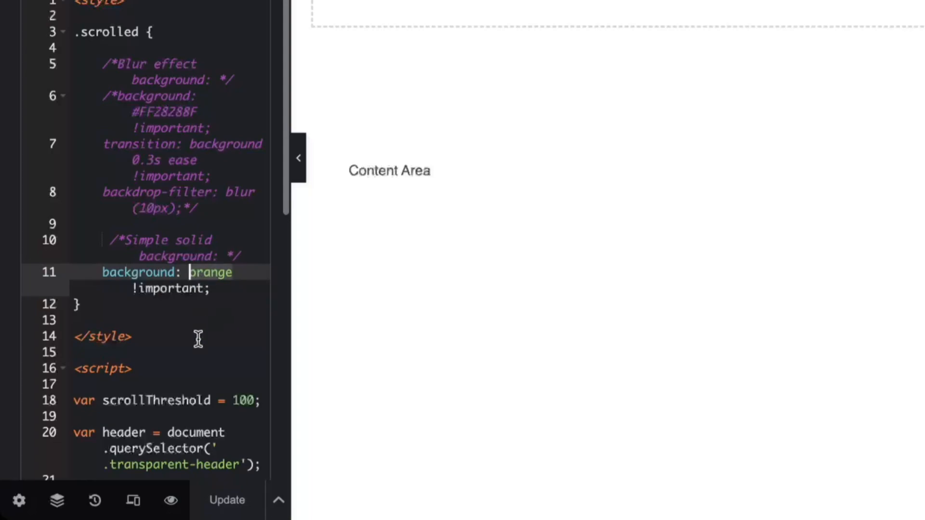
{"action": "type", "text": "red"}
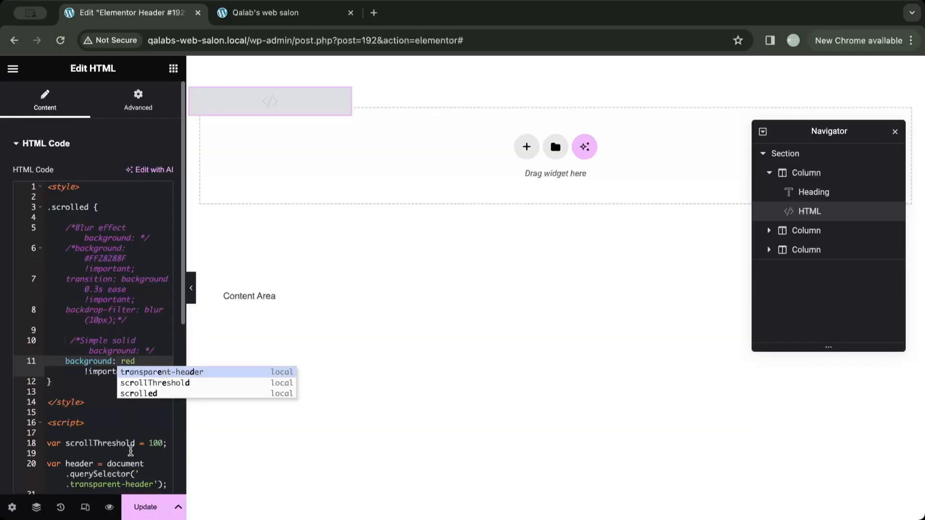
{"action": "left_click", "coordinate": [145, 507]}
{"action": "left_click", "coordinate": [240, 17]}
{"action": "scroll", "coordinate": [70, 150], "scroll_direction": "down", "scroll_amount": 8}
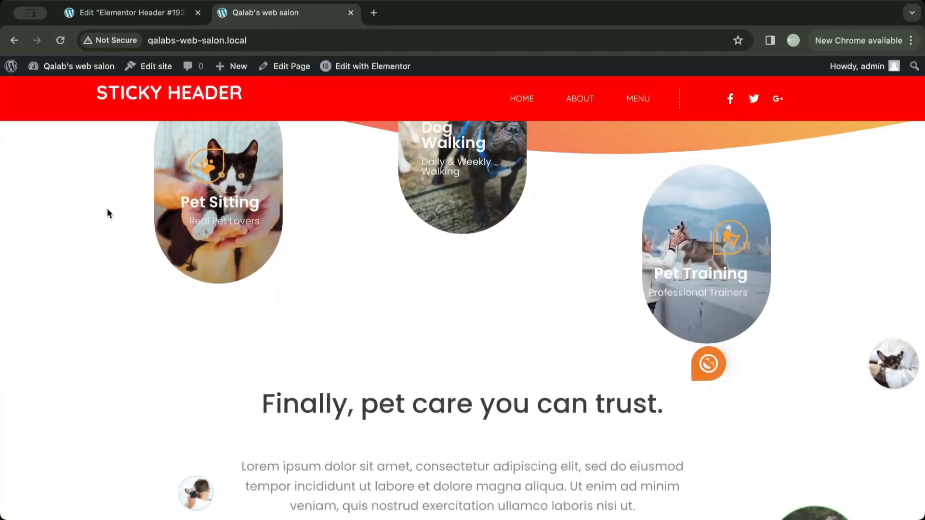